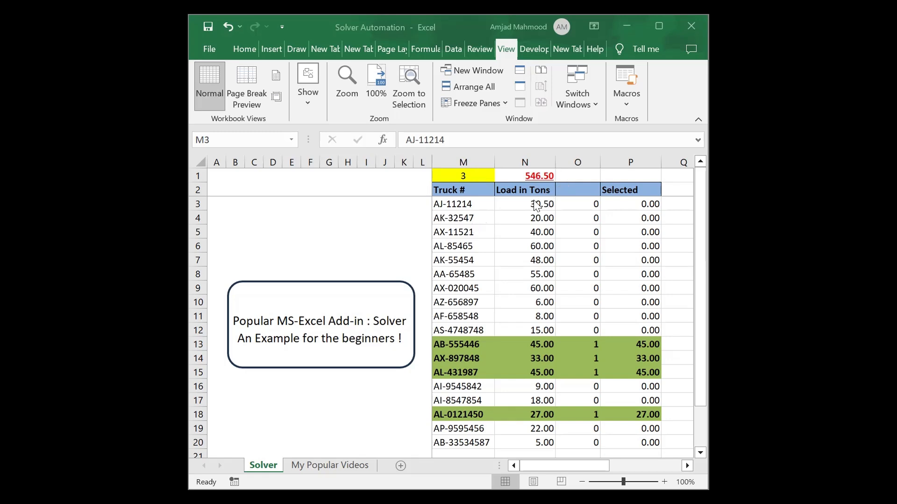
Select the truck numbers and loads in columns M and N to check their sums.
left_click_drag(534, 205, 537, 414)
left_click_drag(453, 206, 454, 438)
left_click_drag(534, 206, 537, 260)
left_click_drag(458, 212, 452, 331)
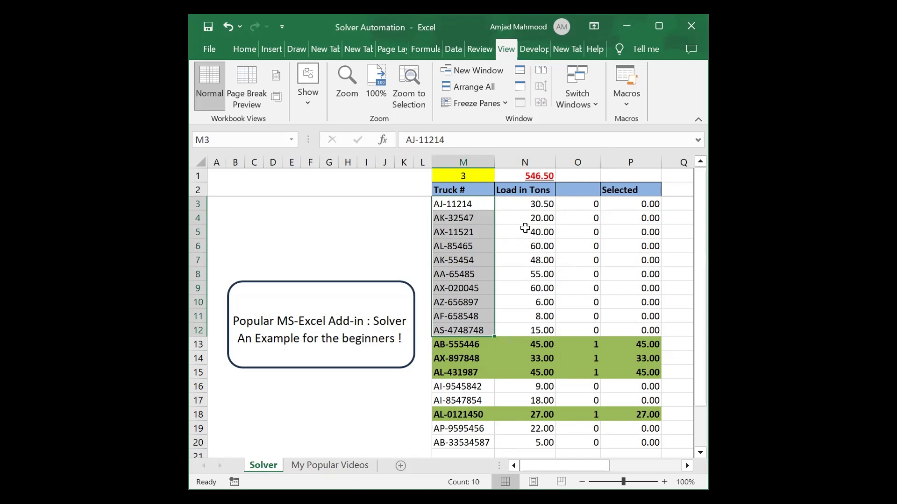
left_click(536, 246)
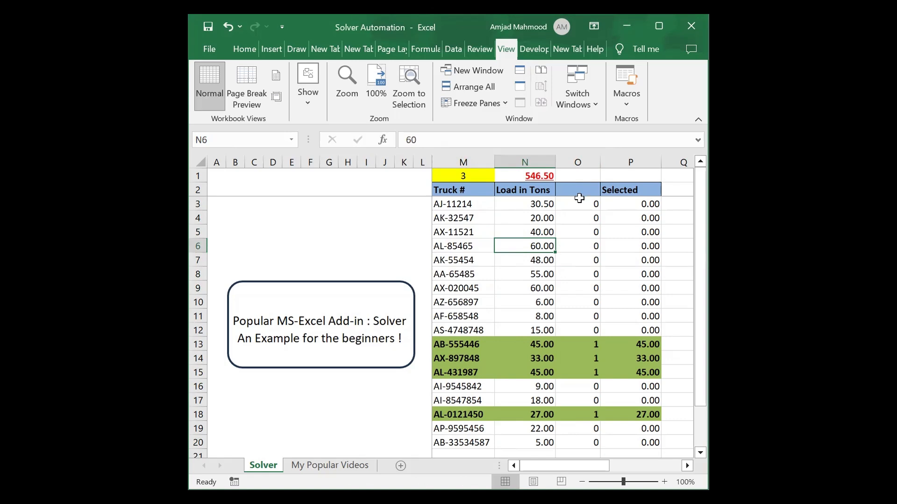
left_click(557, 344)
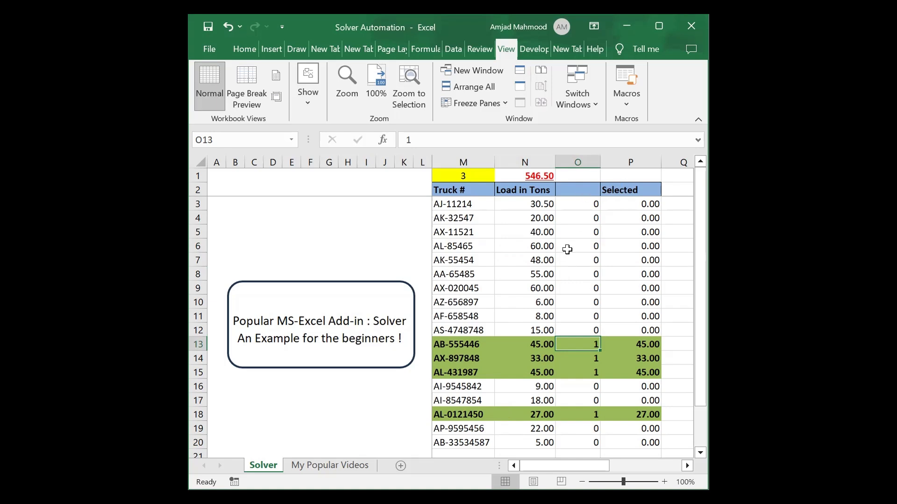
Inspect the Target value 150 in S2 and the Vehicles and Diff formulas in T2 and U2.
left_click(624, 178)
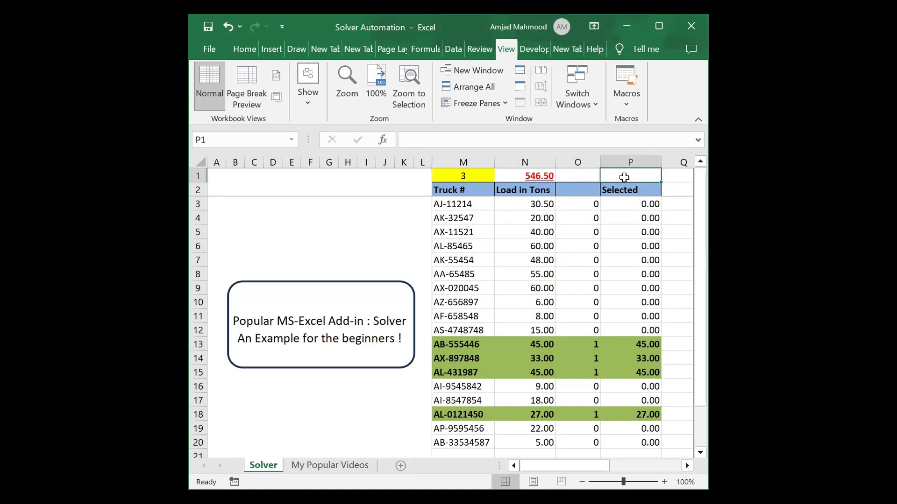
key("Right")
key("Right")
key("Right")
key("Right")
key("Left")
key("Left")
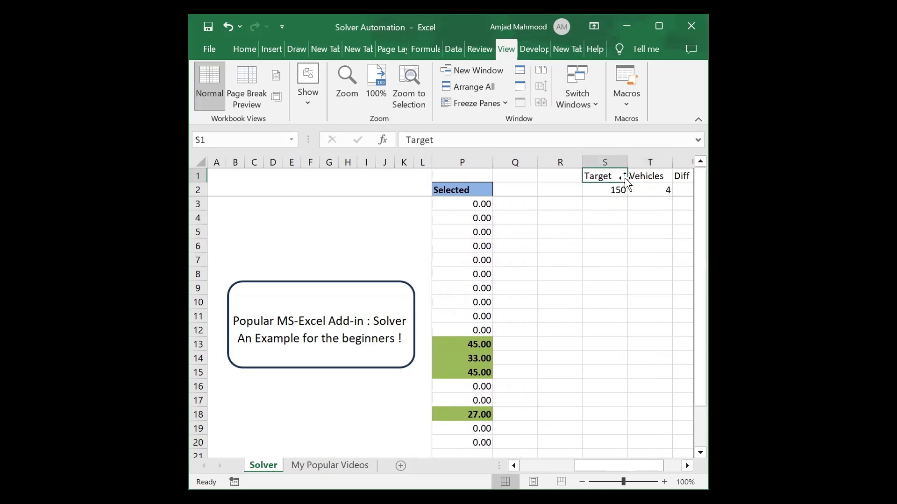
key("Right")
key("Down")
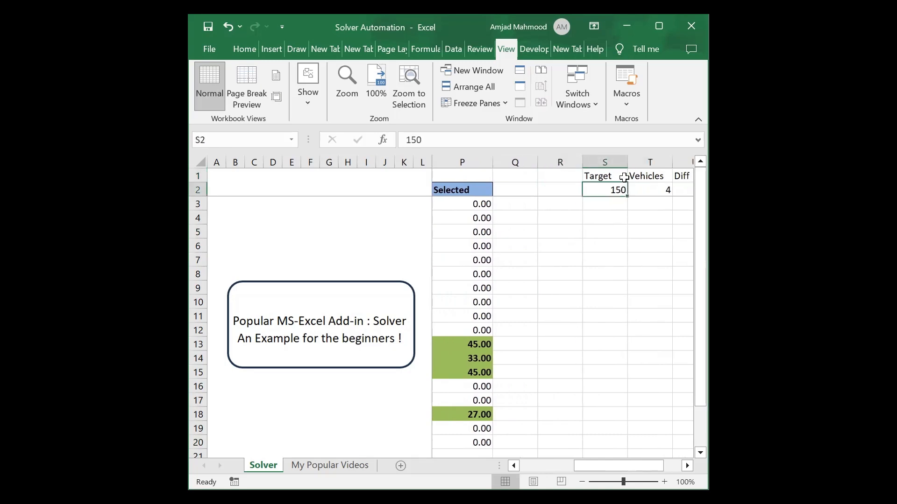
key("Right")
key("Right")
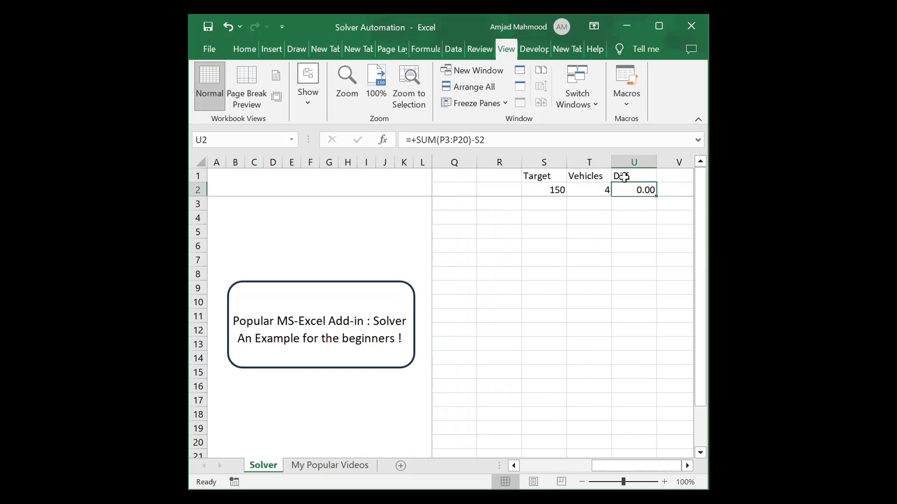
key("Left")
key("Right")
key("Left")
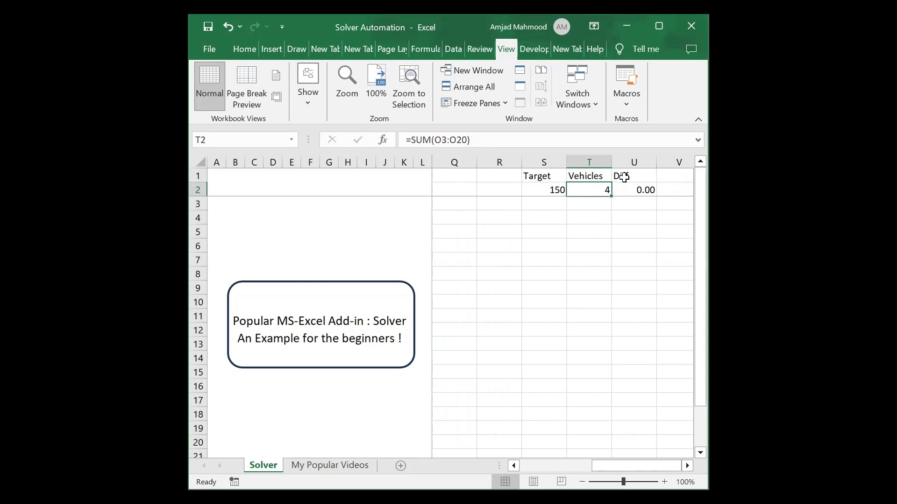
key("Right")
key("Left")
key("Right")
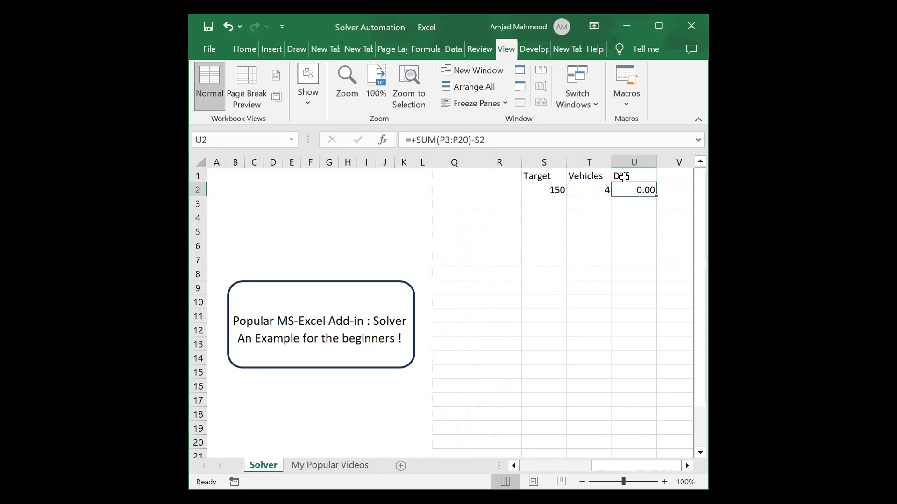
Review the Vehicles formula =SUM(O3:O20) against the Diff formula again.
key("Left")
key("Left")
key("Right")
key("Right")
key("Right")
key("Left")
key("Left")
key("Left")
key("Right")
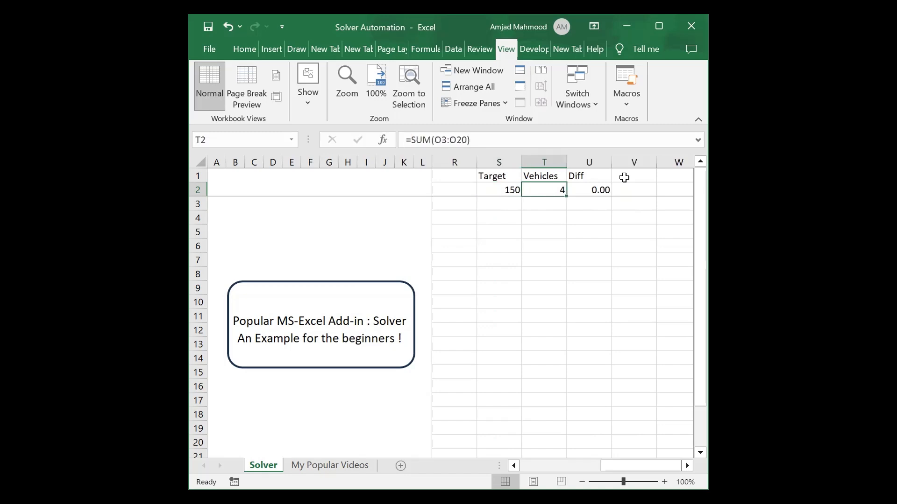
key("Left")
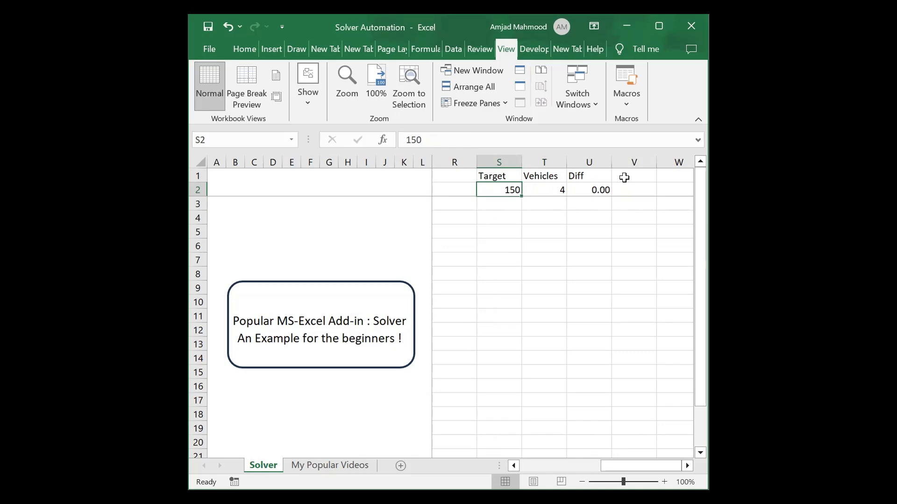
key("Right")
key("Right")
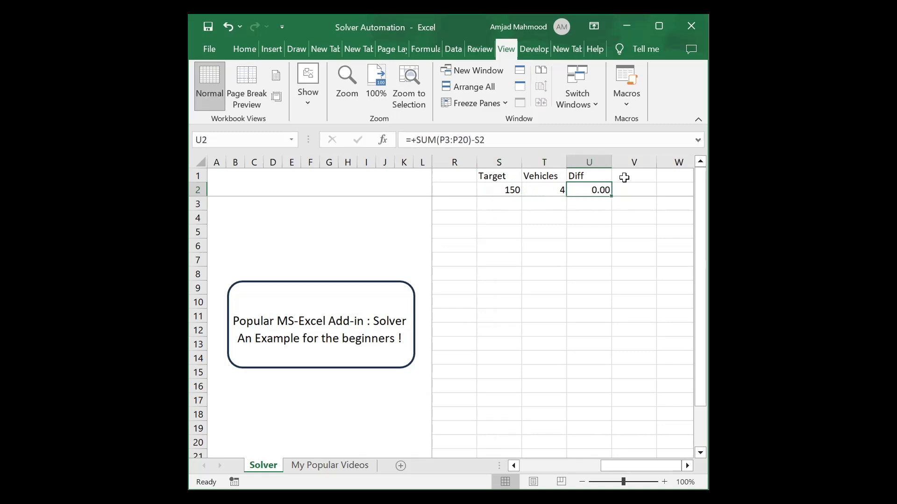
key("Right")
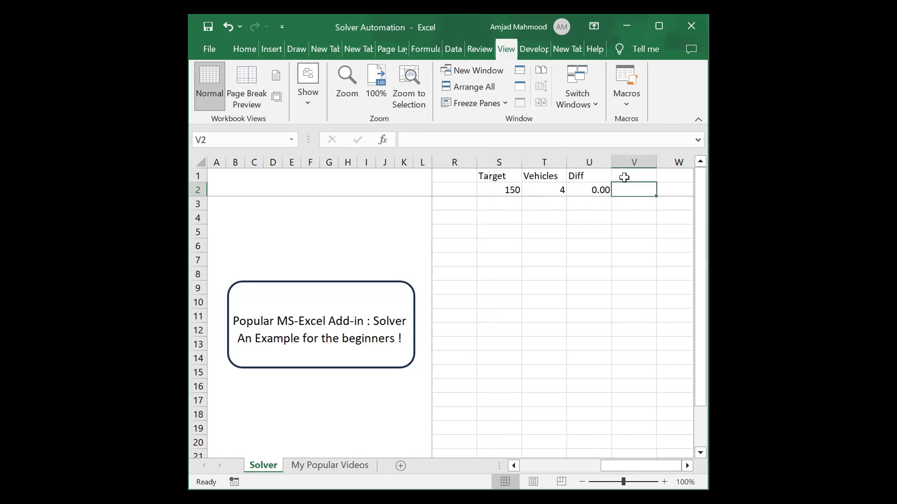
key("Left")
key("Left")
key("Left")
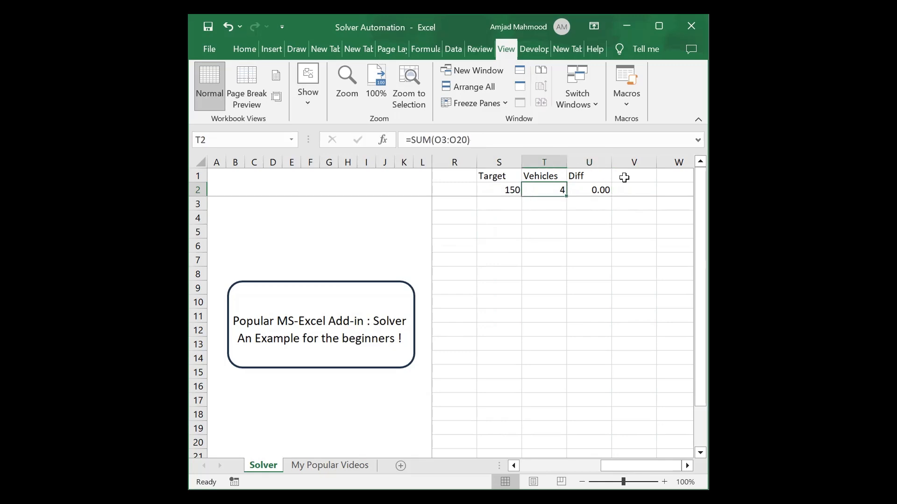
key("Right")
key("Right")
key("Left")
key("Left")
key("Left")
key("Left")
key("Left")
key("Left")
key("Left")
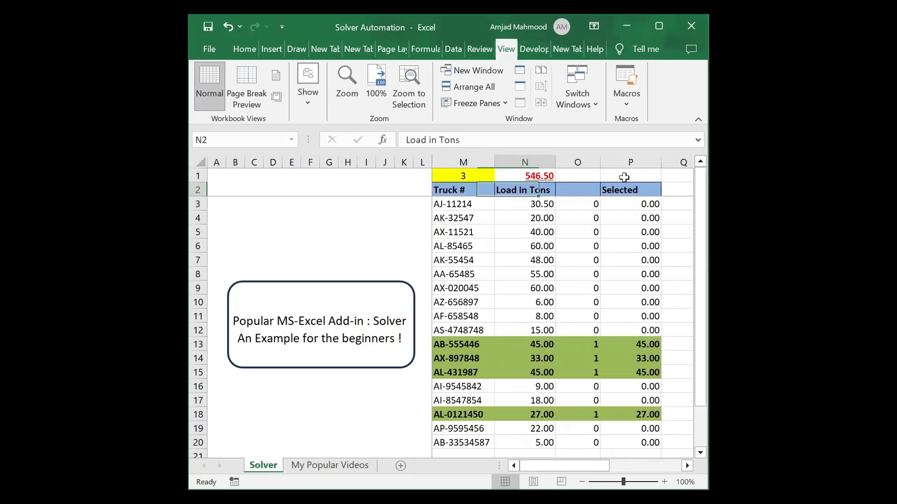
Run down the 0/1 selection flags in column O past the table's end.
key("Right")
key("Right")
key("Left")
key("Down")
key("Down")
key("Down")
key("Down")
key("Down")
key("Down")
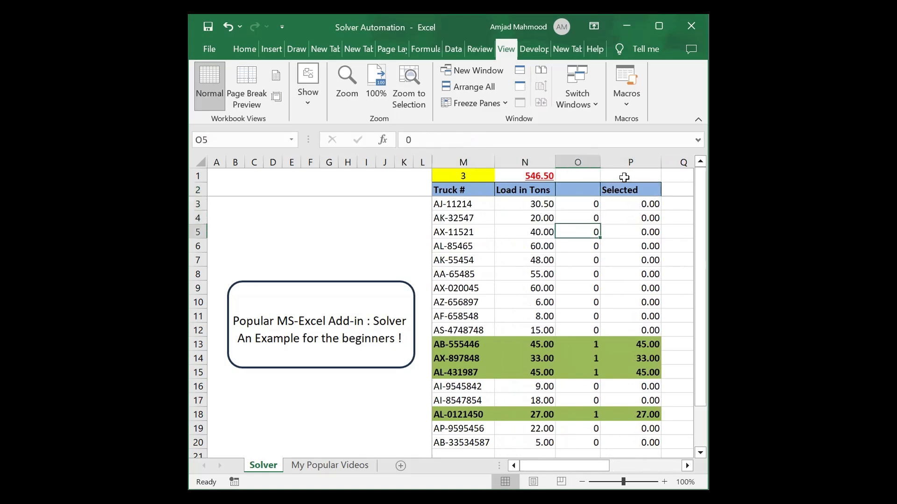
key("Down")
key("Down")
key("Down")
key("Down")
key("Down")
key("Down")
key("Down")
key("Down")
key("Down")
key("Down")
key("Down")
key("Down")
key("Down")
key("Down")
key("Down")
key("Down")
key("Down")
key("Down")
key("Down")
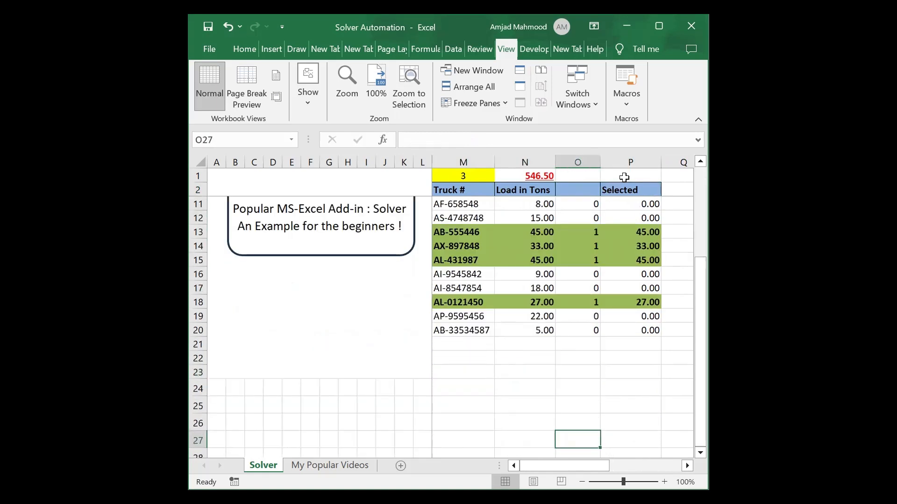
Check truck AB-555446's 45-ton load and its Selected formula =+N13*O13.
left_click(570, 191)
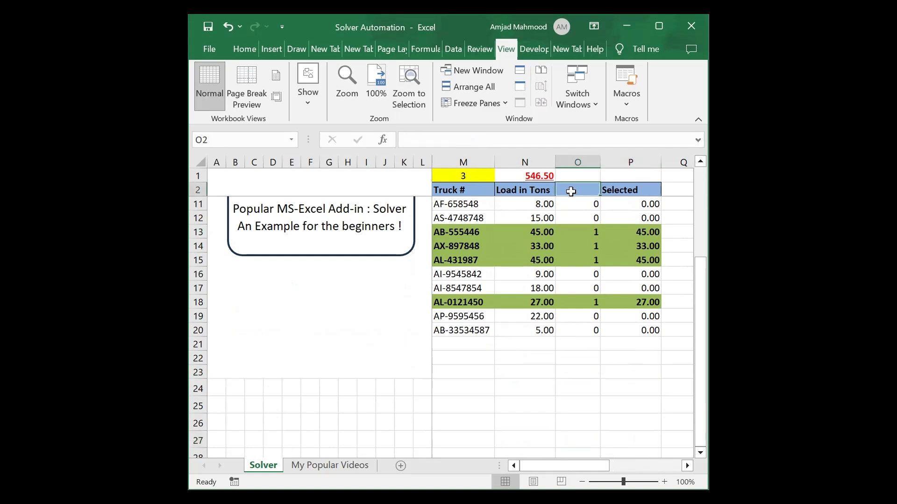
key("Down")
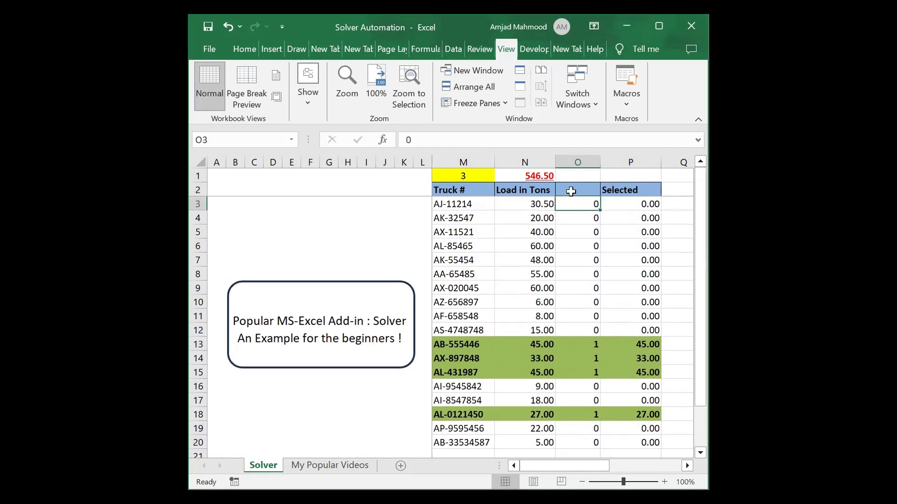
key("Down")
key("Down")
key("Down")
key("Down")
key("Down")
key("Down")
key("Down")
key("Down")
key("Down")
key("Down")
key("Down")
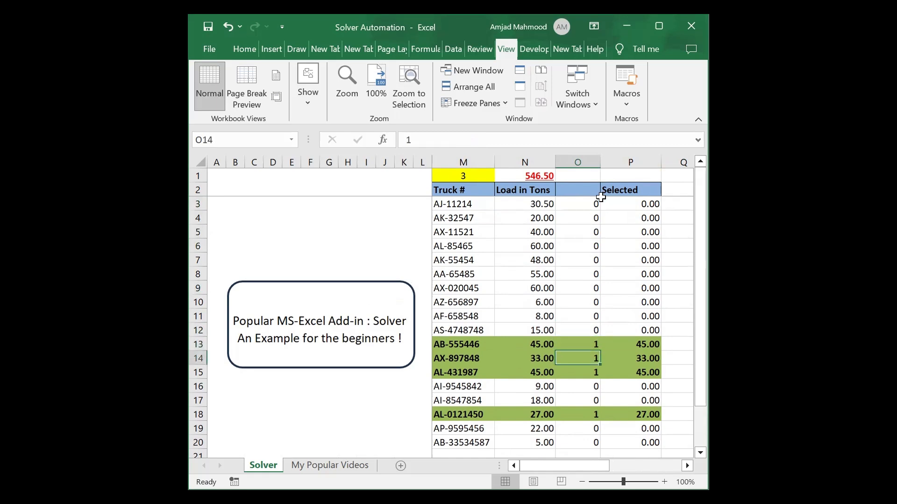
left_click(587, 344)
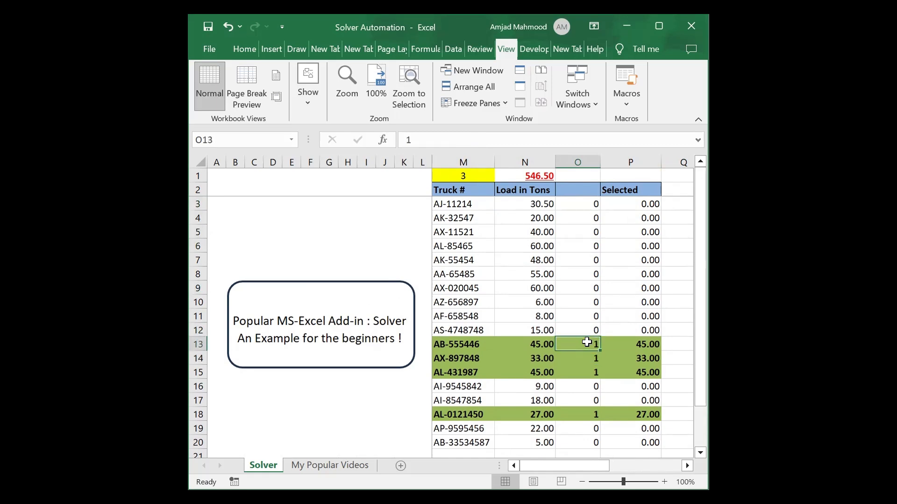
left_click(535, 343)
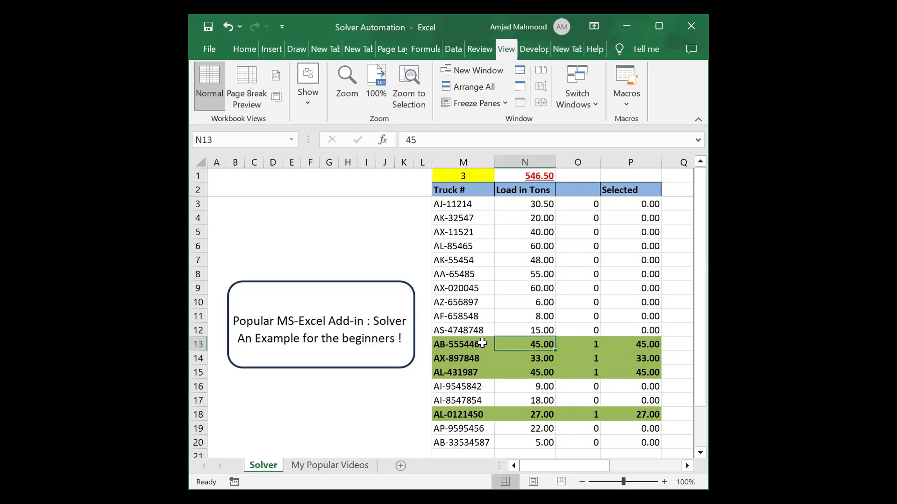
key("Right")
key("Right")
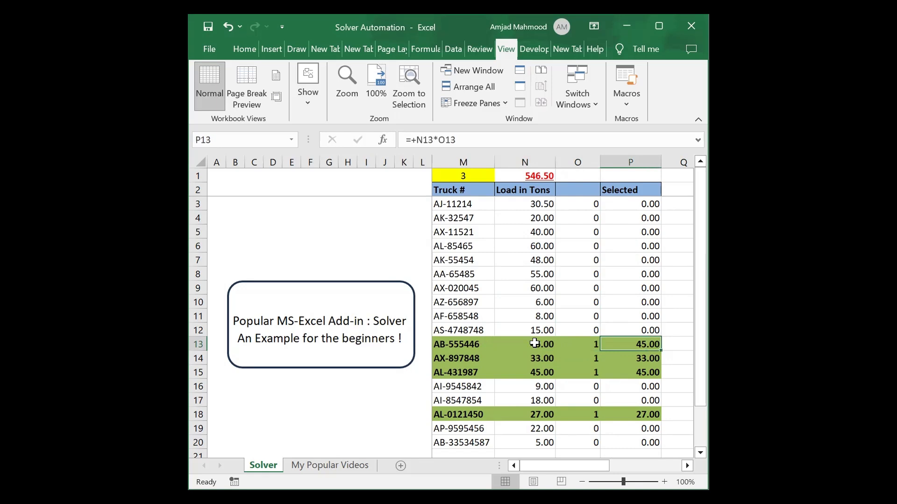
Set the O13 flag to 0, deselecting truck AB-555446.
left_click_drag(547, 328, 624, 330)
left_click(595, 330)
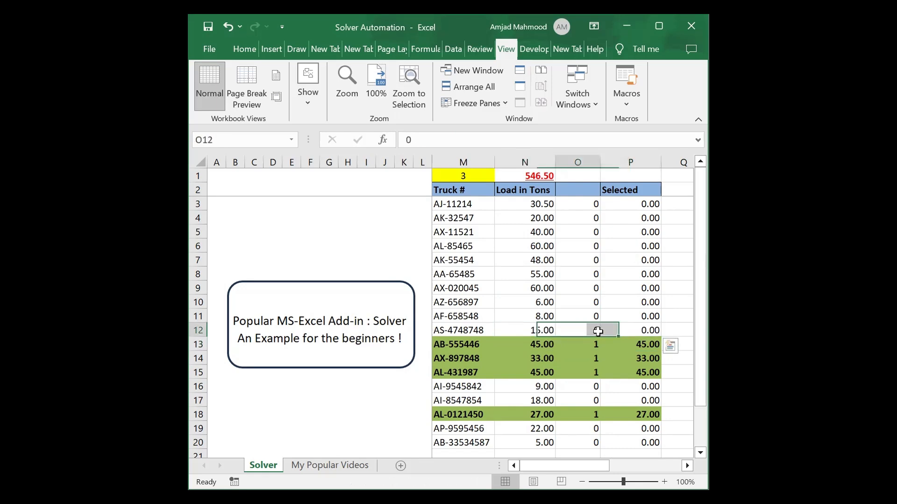
left_click(590, 343)
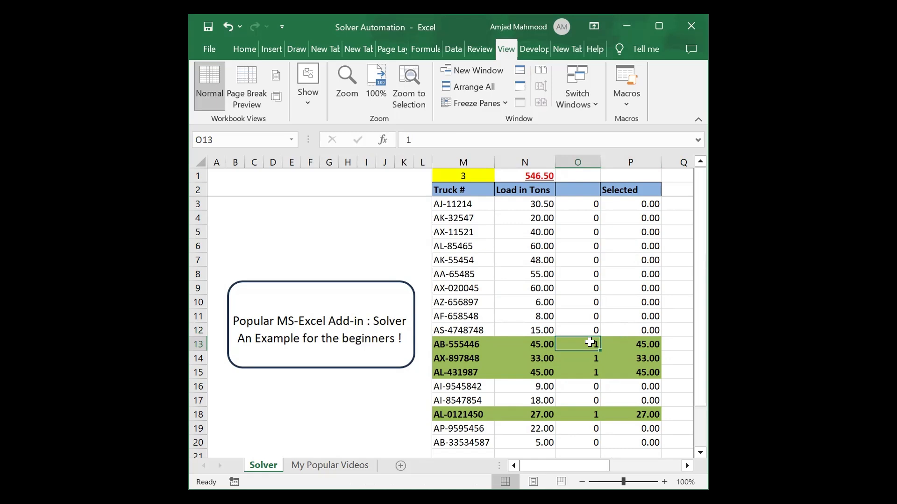
type("0")
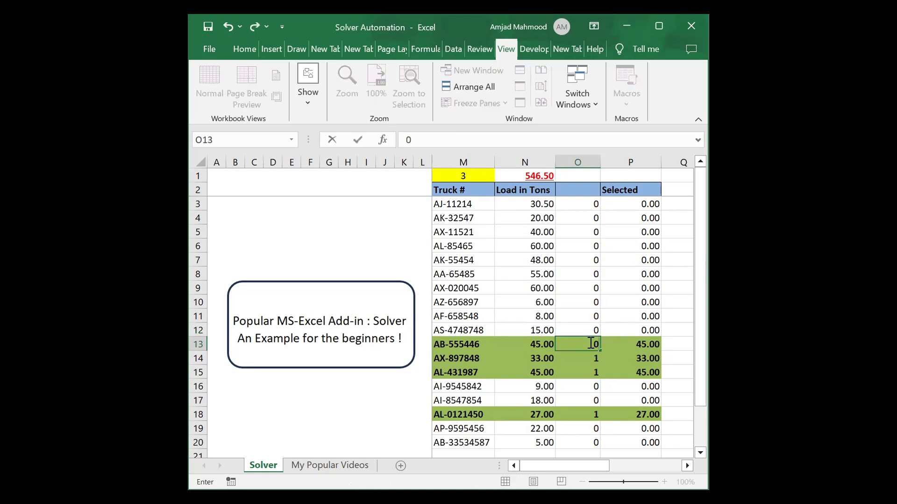
key("Return")
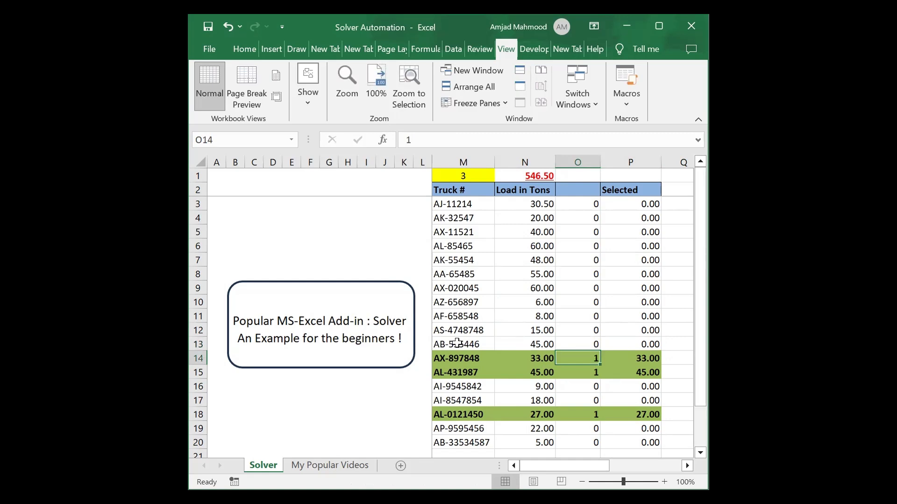
Fill flags O14:O19 with 0 at once and check the Target, Vehicles and Diff totals.
left_click_drag(584, 358, 587, 428)
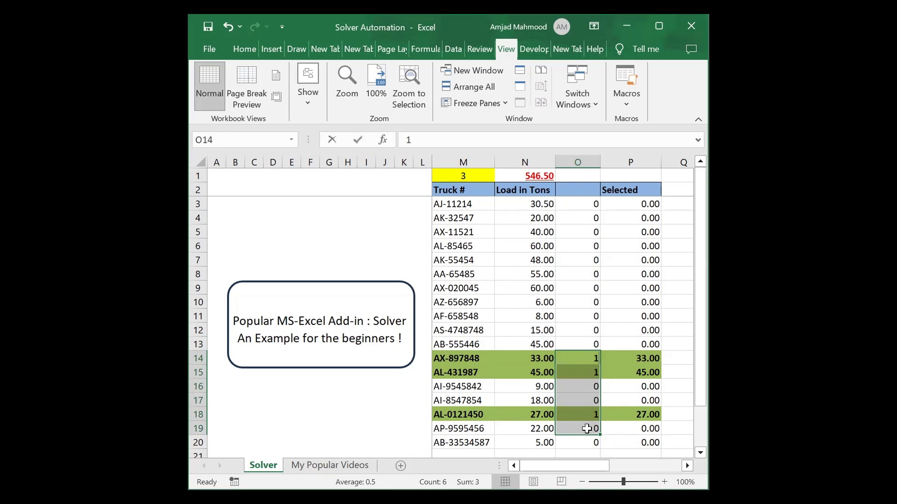
type("0")
key("ctrl+Return")
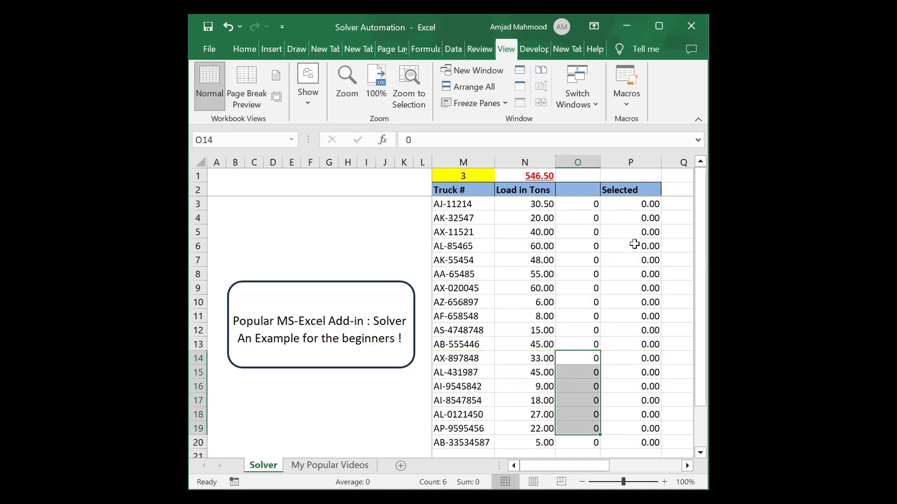
key("Right")
key("Right")
key("Right")
key("Right")
key("Right")
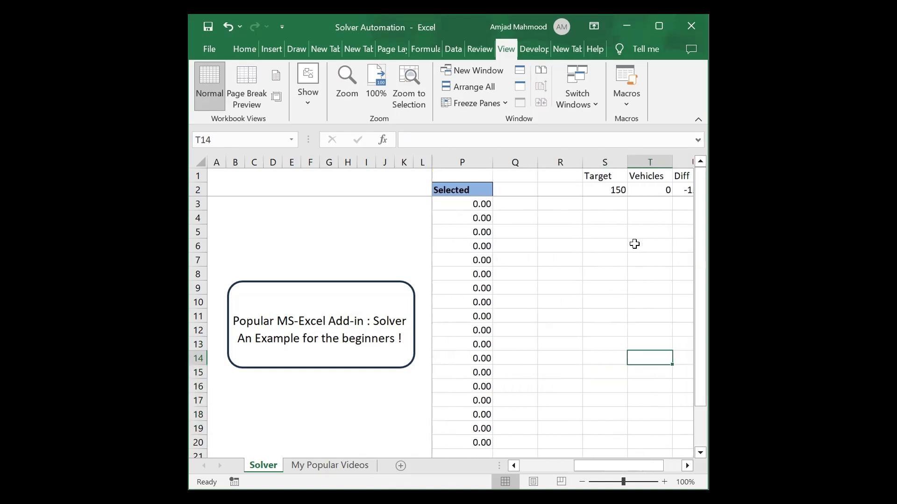
key("Right")
scroll(634, 244, "right", 1)
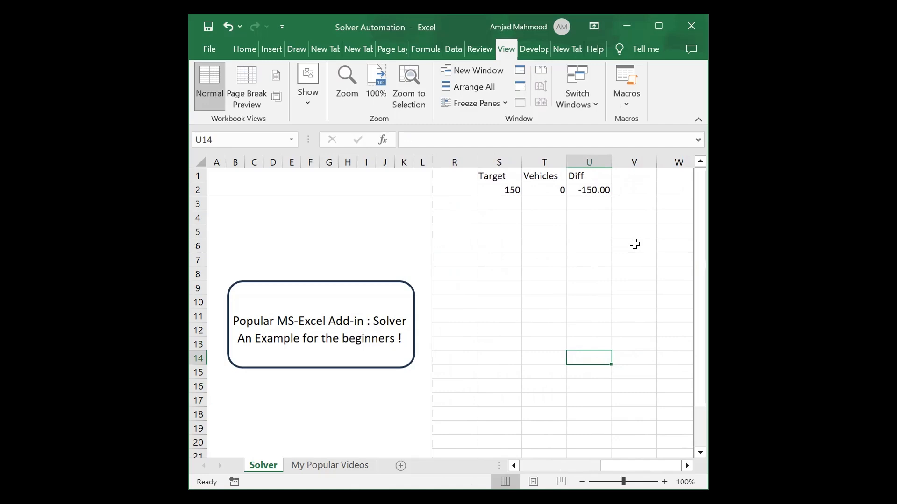
key("Left")
key("Left")
key("Right")
key("Right")
key("Left")
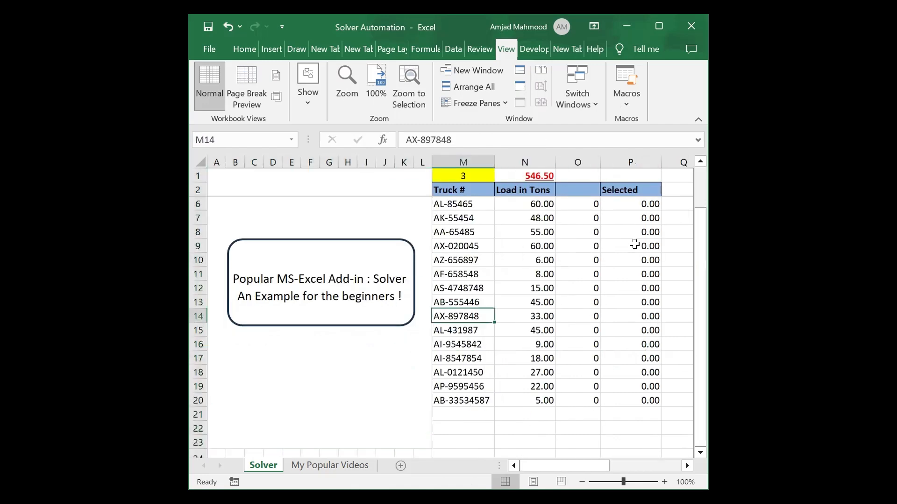
key("Right")
key("Right")
key("Right")
Flag truck AX-897848 with 1 and check the Diff total.
key("Left")
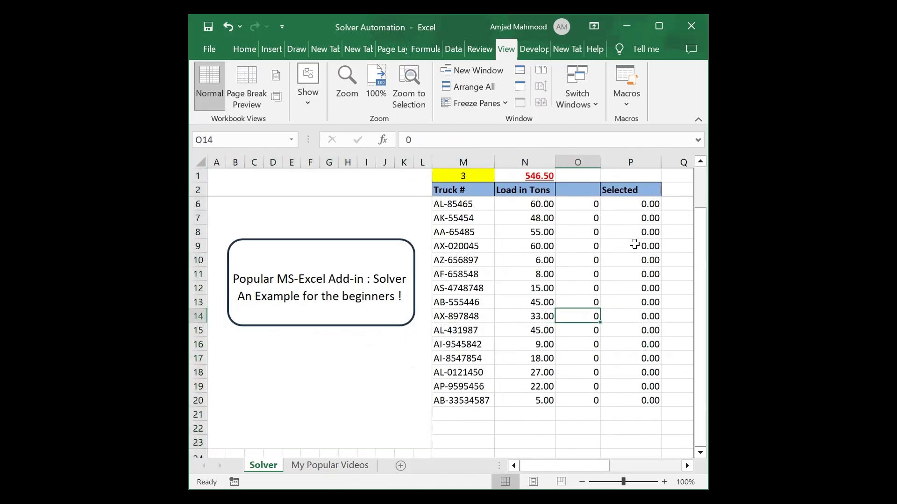
type("1")
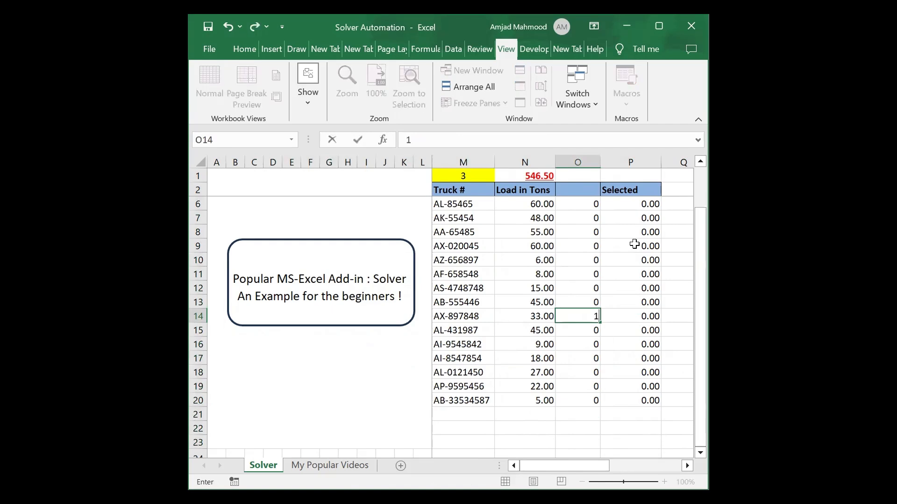
key("Return")
key("Right")
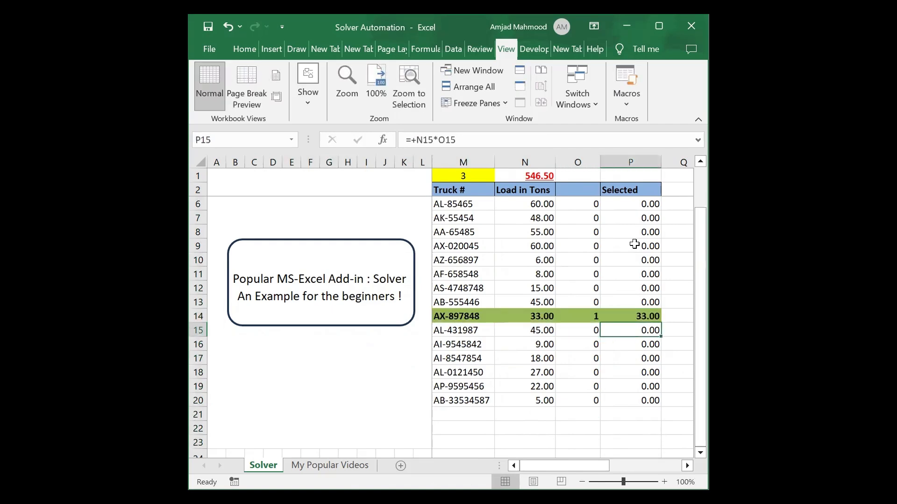
key("Right")
key("Right")
key("Right")
key("Right")
key("Right")
key("Right")
key("Left")
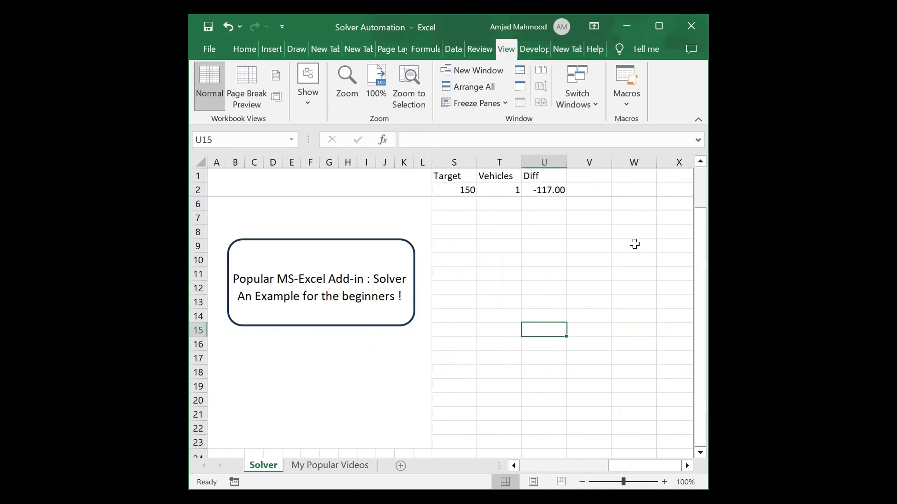
key("Left")
key("Left")
key("Left")
key("Left")
key("Left")
key("Left")
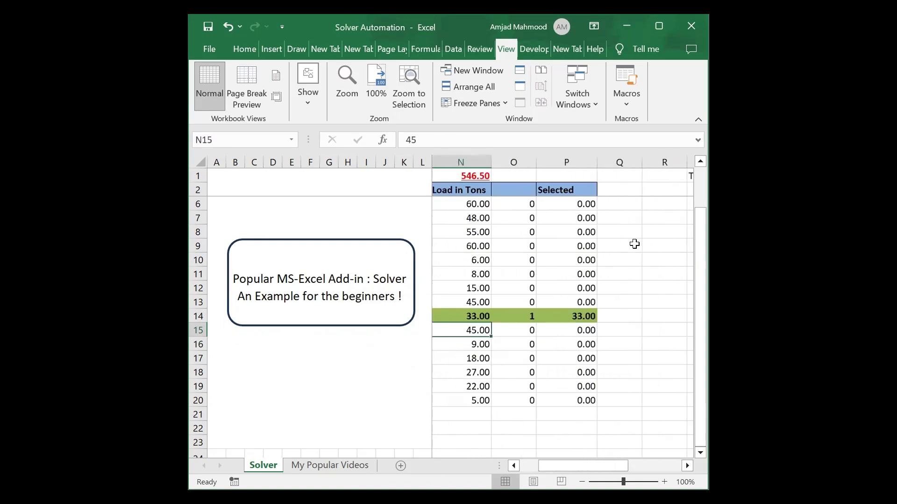
Flag truck AI-9545842 in row 16 with 1 and check Vehicles and Diff.
key("Down")
type("1")
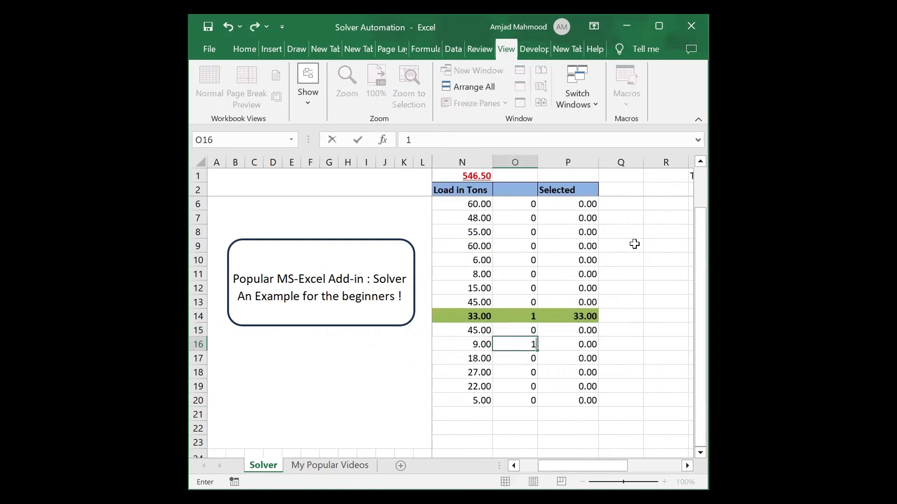
key("Return")
key("Right")
key("Right")
key("Right")
key("Right")
key("Right")
key("Right")
key("Right")
key("Right")
key("Right")
key("Right")
key("Right")
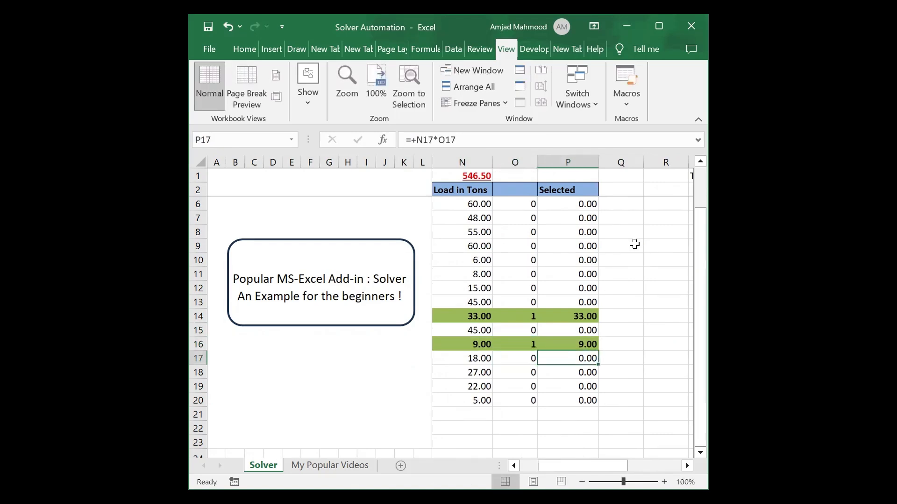
key("Left")
key("Left")
key("Left")
key("Left")
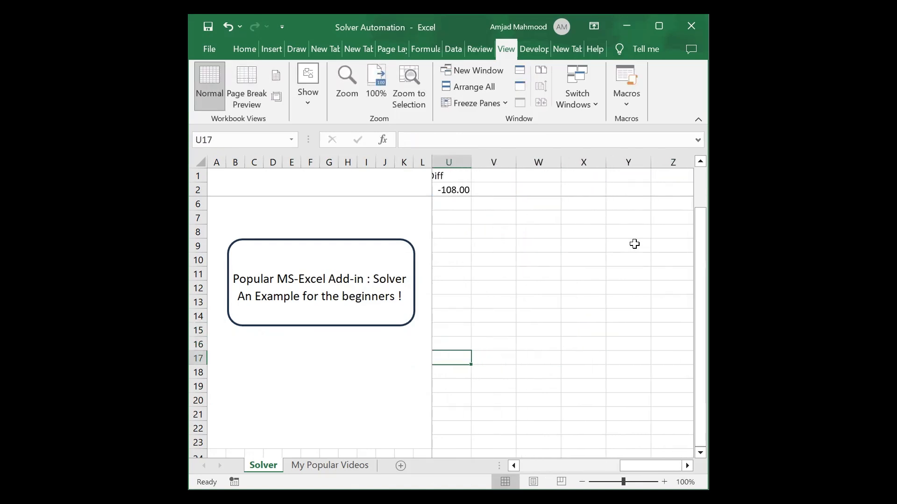
key("Left")
key("Left")
key("Left")
key("Left")
key("Left")
key("Left")
key("Left")
key("Left")
key("Left")
key("Left")
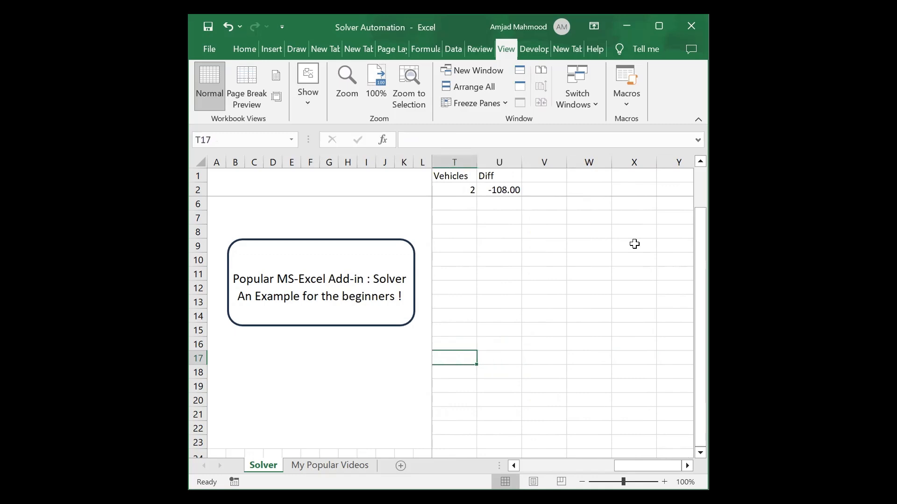
Flag truck AL-0121450 in row 18 with 1, giving Vehicles 3 and Diff -81.00.
key("Right")
key("Right")
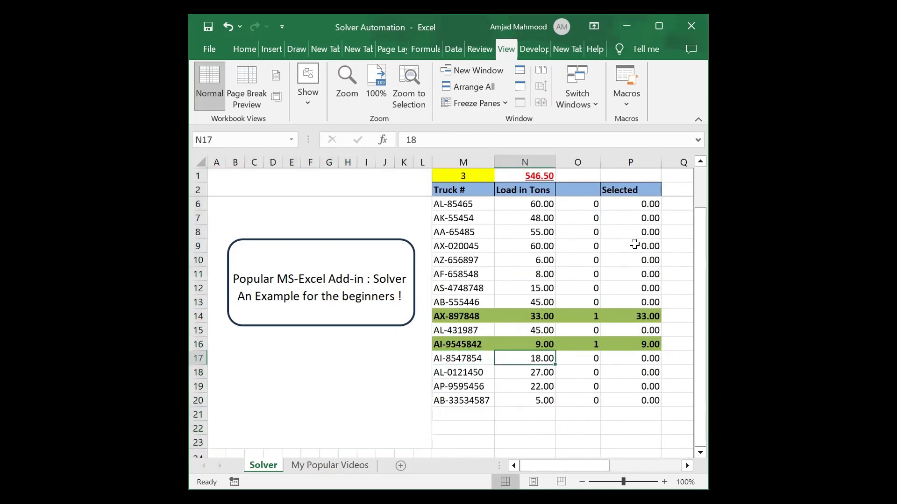
key("Down")
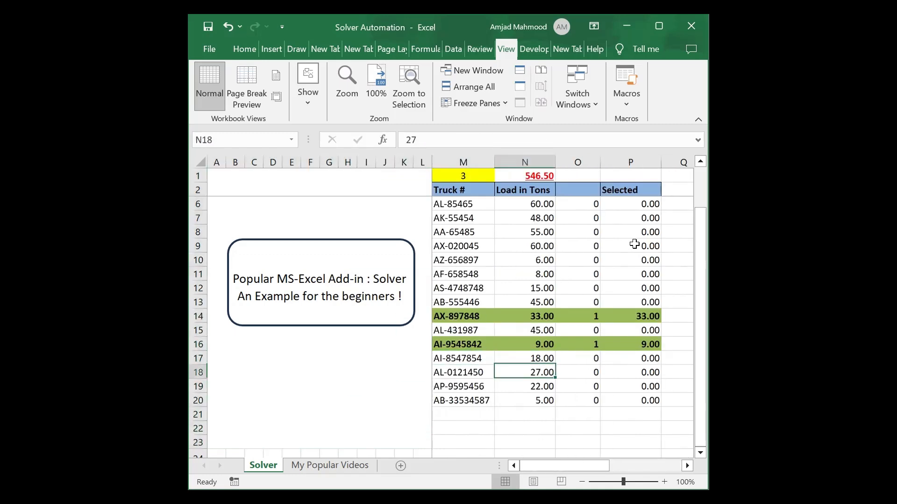
key("Right")
type("1")
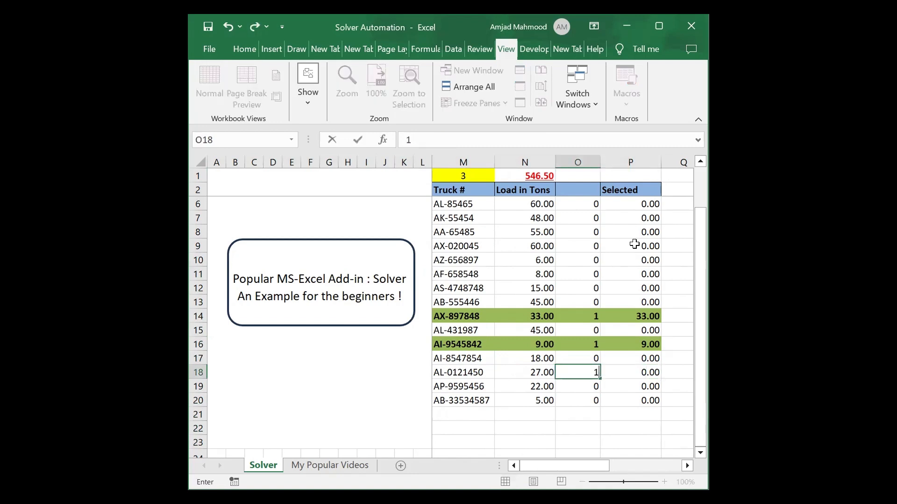
key("Return")
key("Right")
key("Right")
key("Right")
key("Right")
key("Right")
key("Right")
key("Right")
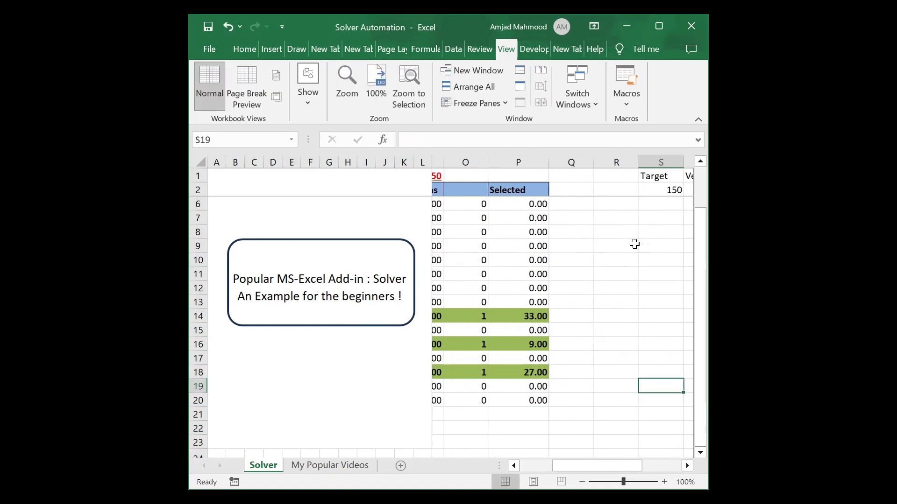
key("Right")
key("Right")
key("Left")
key("Left")
key("Left")
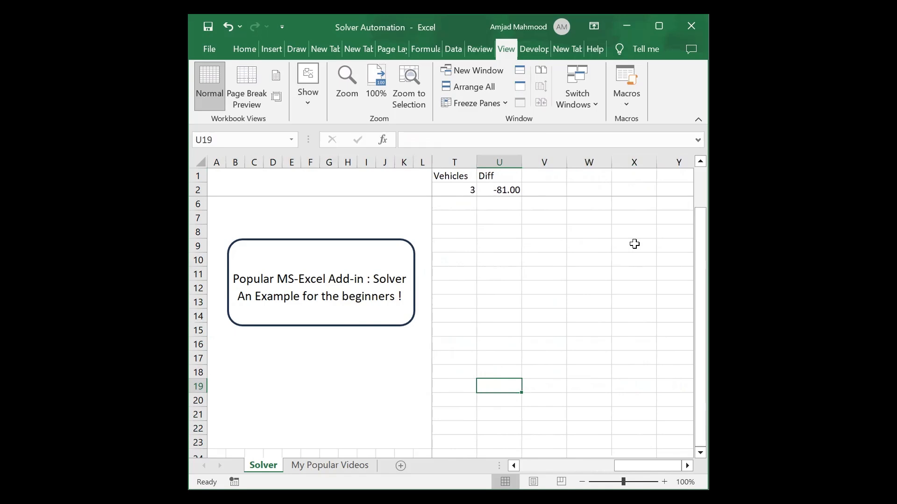
key("Left")
key("Left")
key("Left")
key("Left")
key("Left")
key("Left")
key("Left")
key("Left")
key("Left")
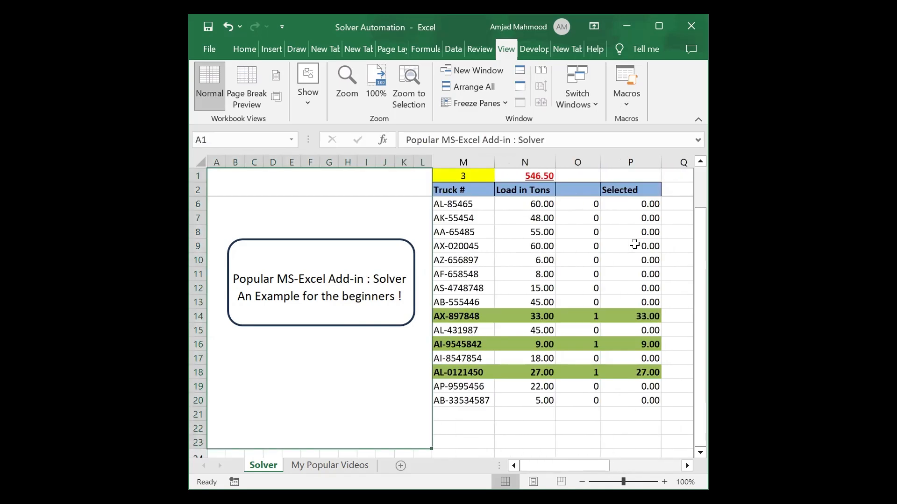
key("Right")
key("Right")
key("Right")
key("Right")
Fill the flags for rows 14 to 18 with 0 in one go.
key("Left")
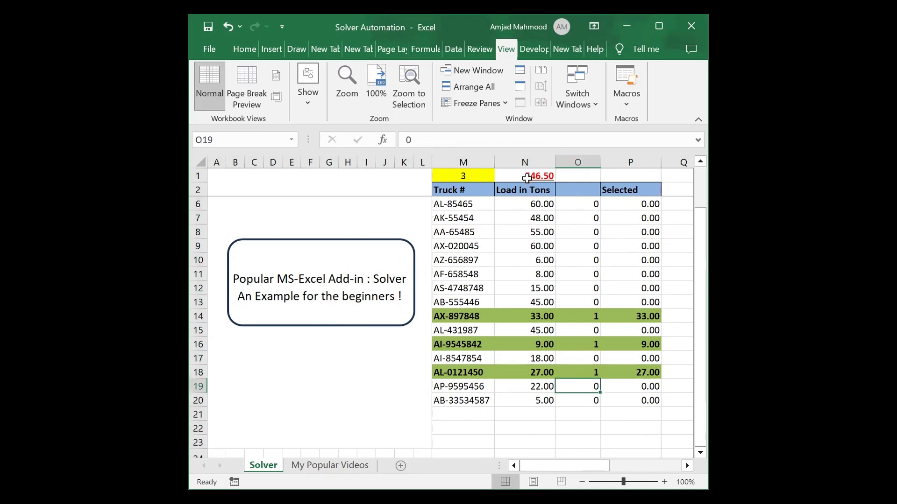
left_click(581, 316)
key("shift+Down")
key("shift+Down")
key("shift+Down")
key("shift+Down")
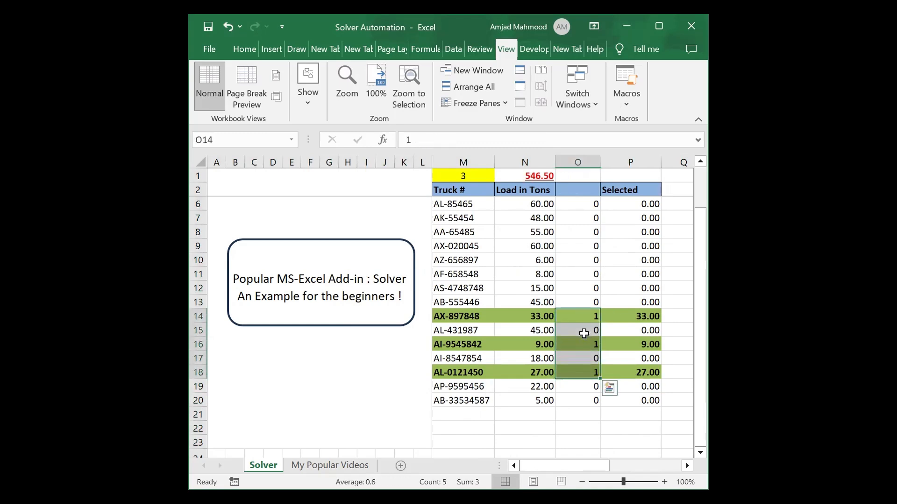
type("0")
key("ctrl+Return")
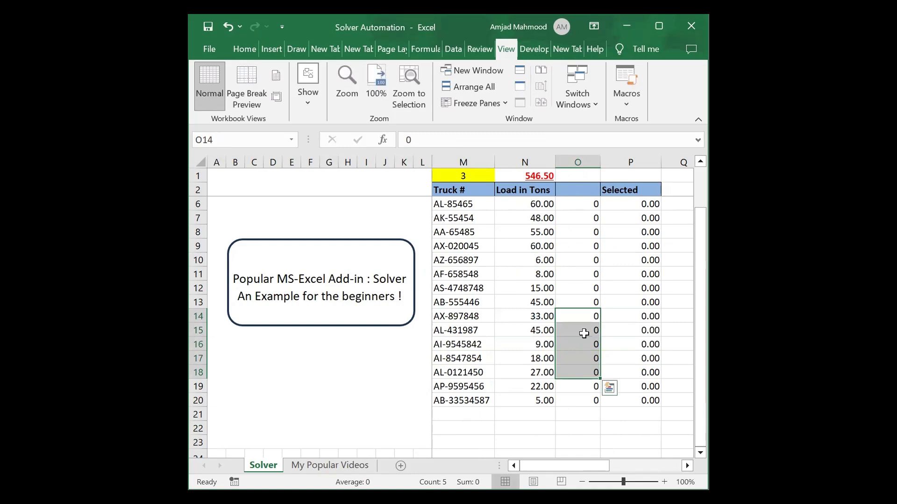
Return to the top, review the first trucks' flags and select the truck-count cell M1.
left_click(586, 198)
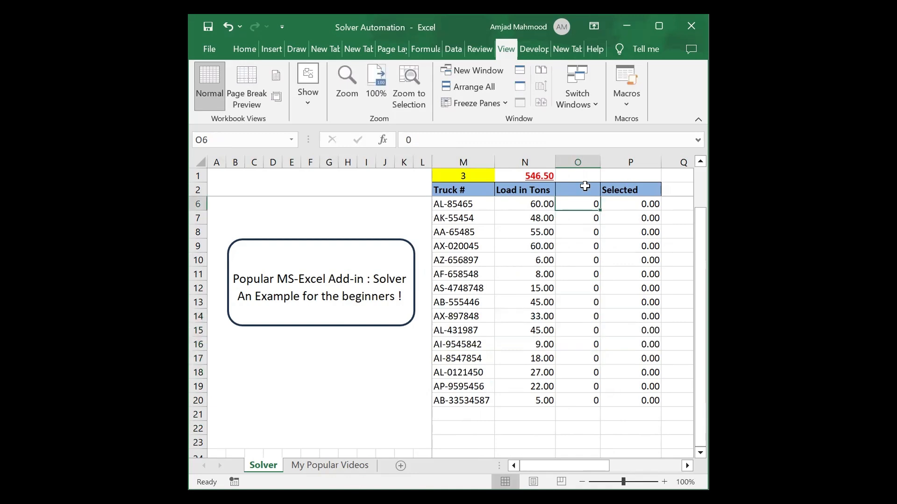
left_click(583, 185)
key("Down")
key("Down")
key("Down")
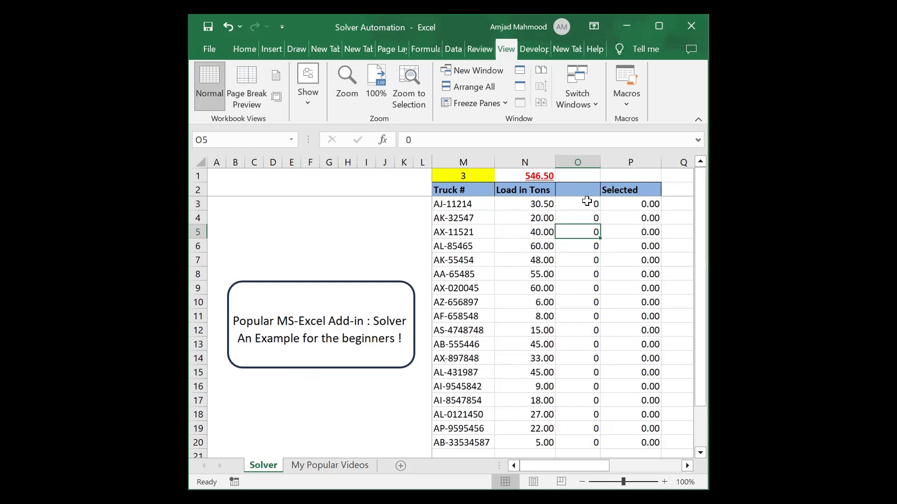
left_click_drag(587, 202, 596, 285)
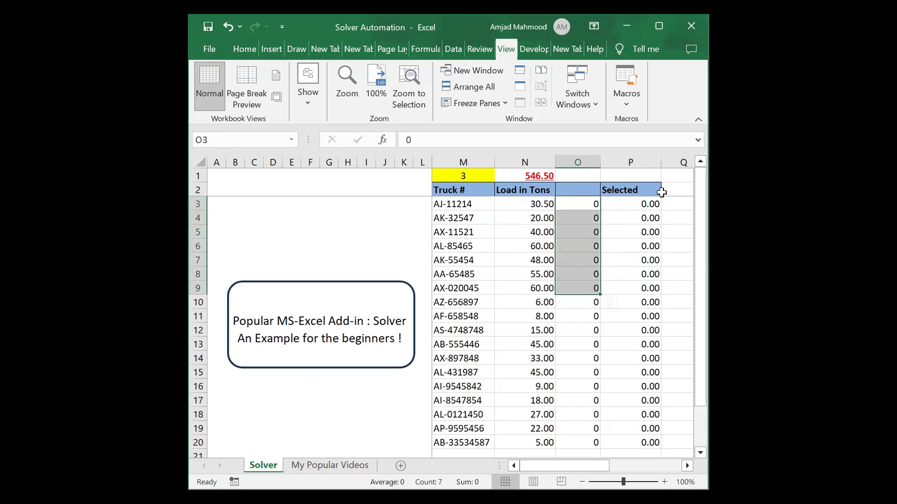
left_click(468, 176)
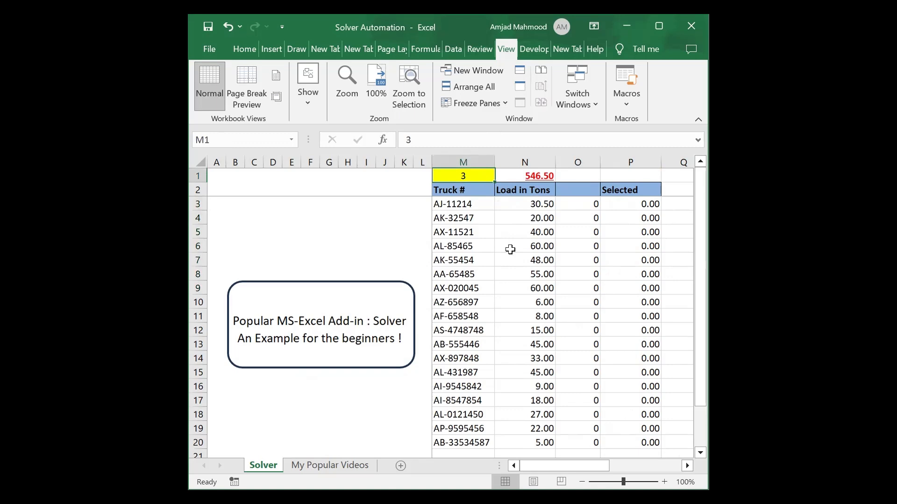
Set the truck count in M1 to 4, run the Solver macro and keep its solution.
type("4")
key("Return")
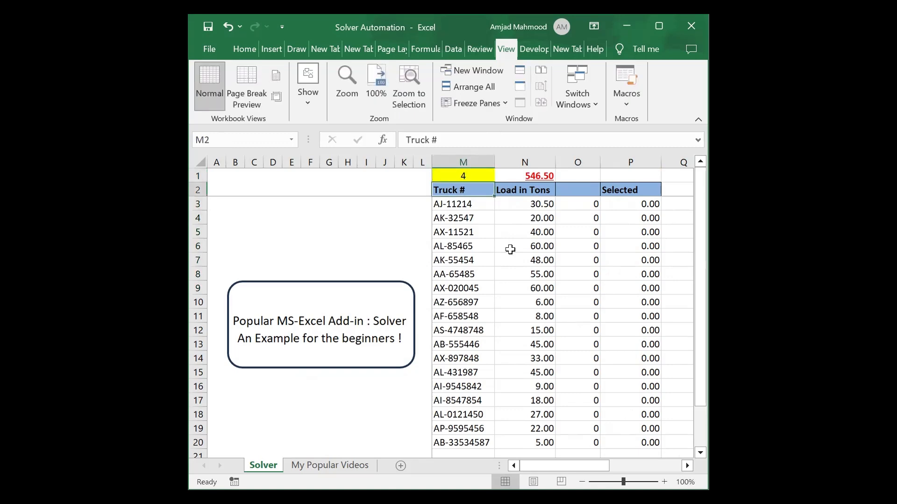
left_click(376, 324)
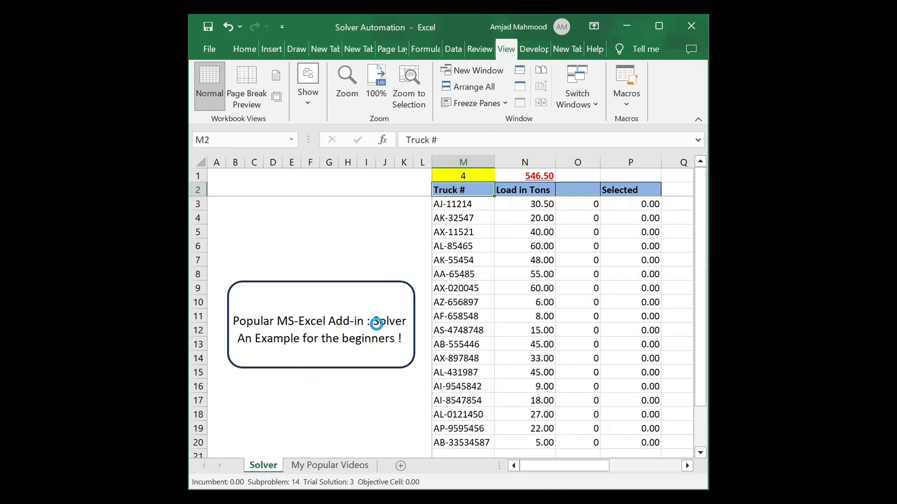
left_click(295, 285)
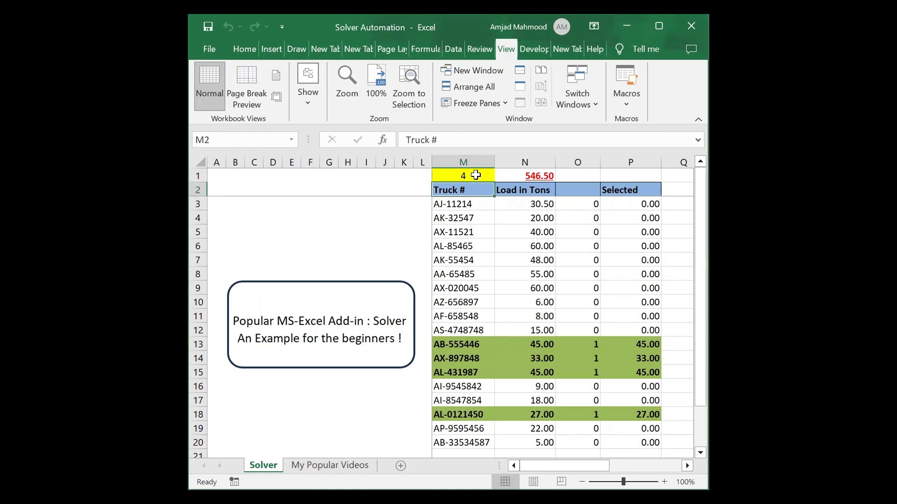
Inspect row 13's Selected formula and the Vehicles count formula in T2.
left_click(602, 340)
key("Right")
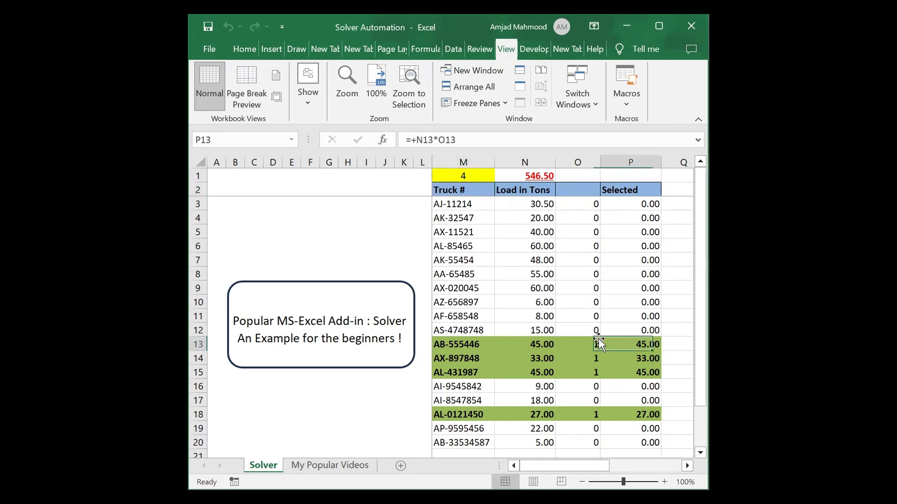
key("Right")
key("Right")
key("Right")
key("Right")
key("Right")
key("Left")
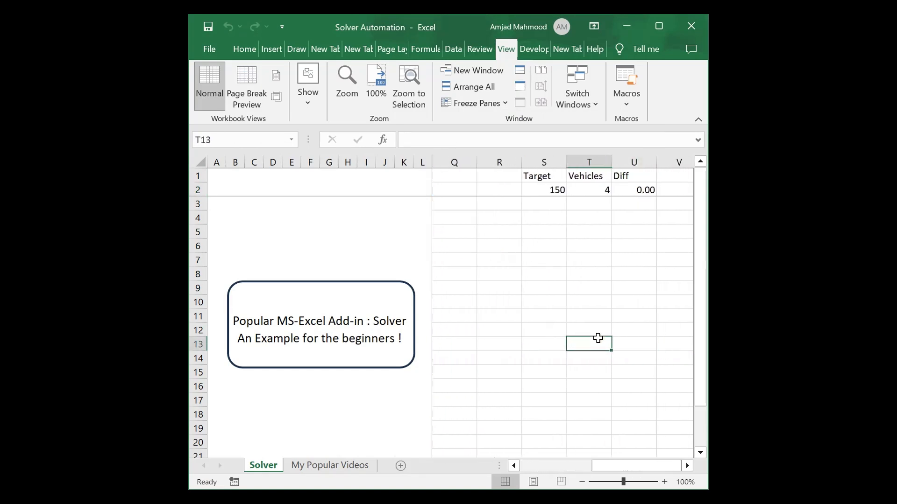
left_click(600, 192)
key("Left")
key("Left")
key("Left")
key("Left")
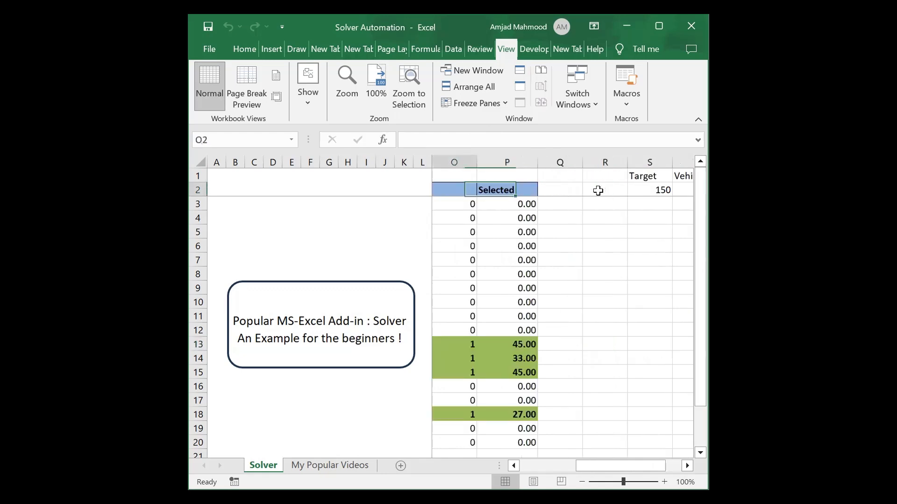
key("Left")
key("Left")
key("Left")
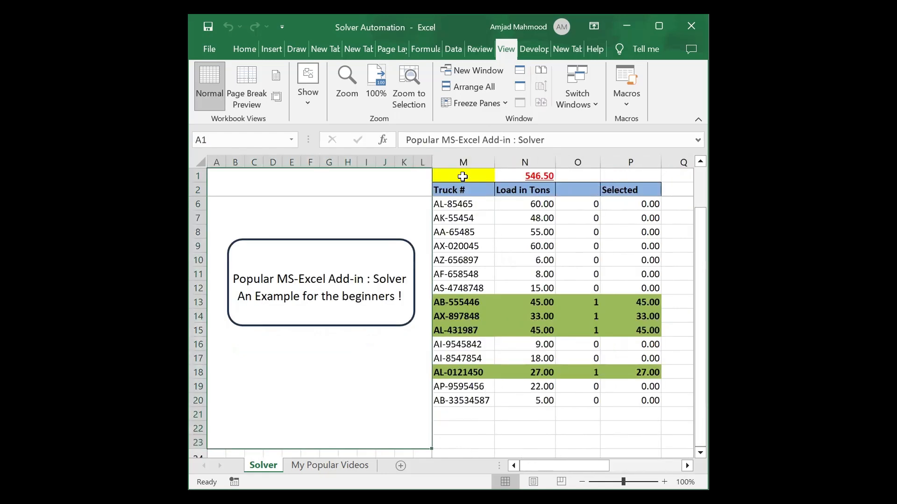
Set M1 to 5, keep Solver's five-truck solution, and check truck AX-020045's 60-ton load.
left_click(464, 175)
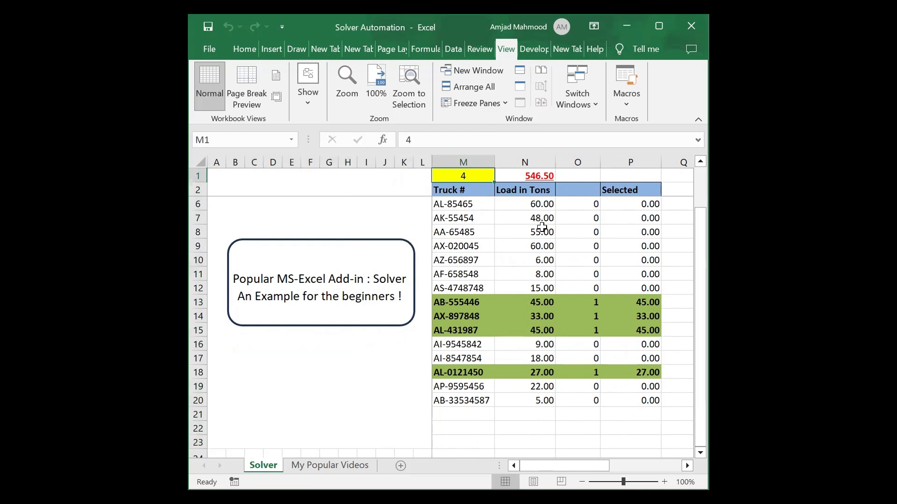
type("5")
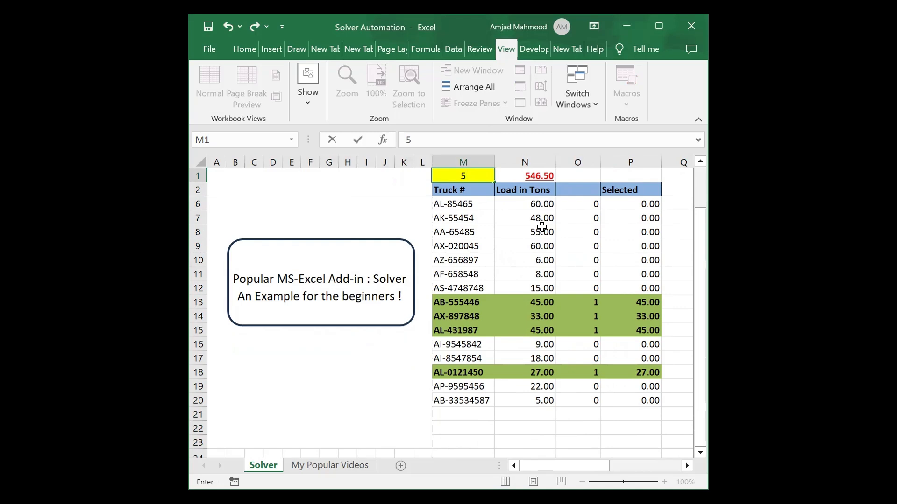
key("Return")
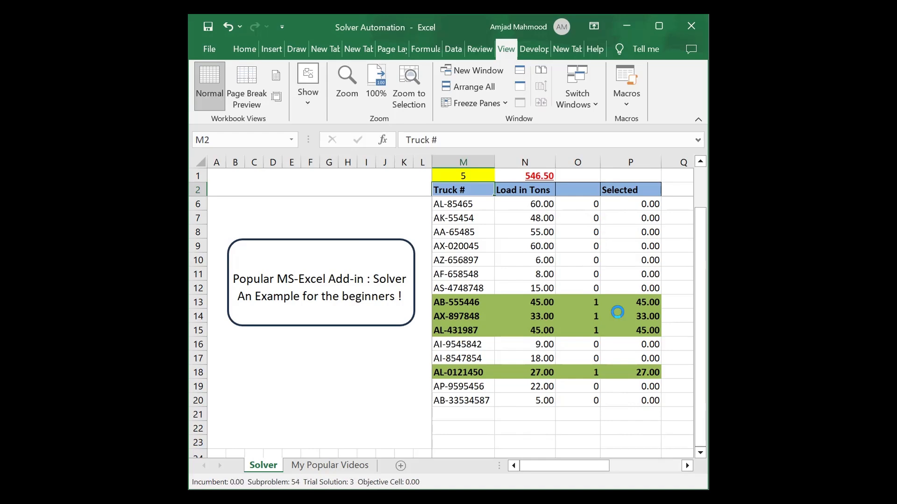
left_click(280, 286)
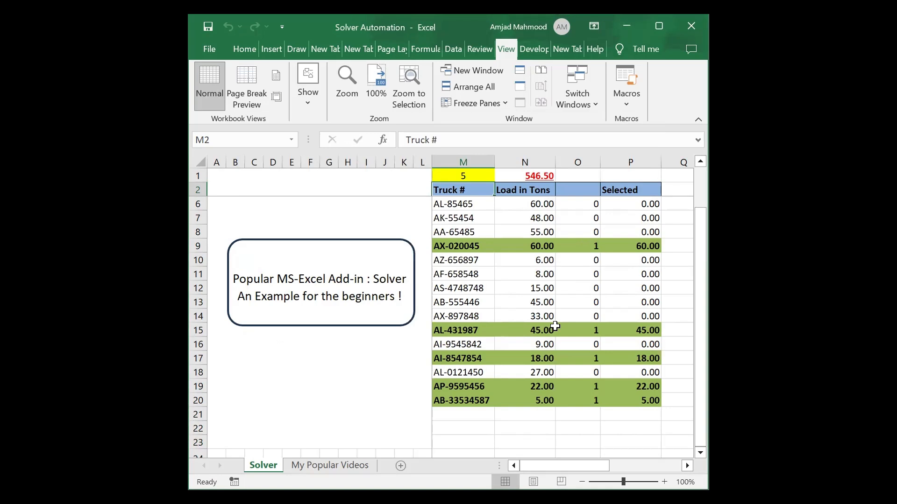
left_click(514, 243)
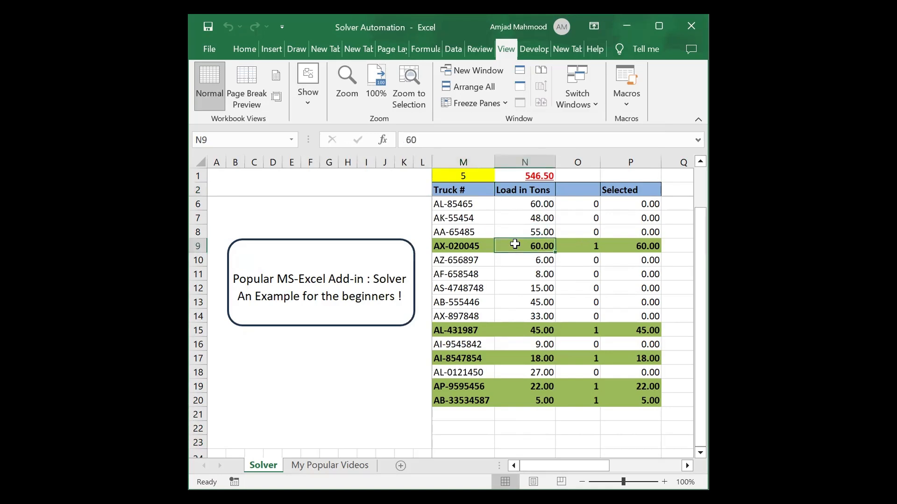
key("Right")
key("Right")
key("Right")
key("Right")
key("Right")
key("Right")
key("Right")
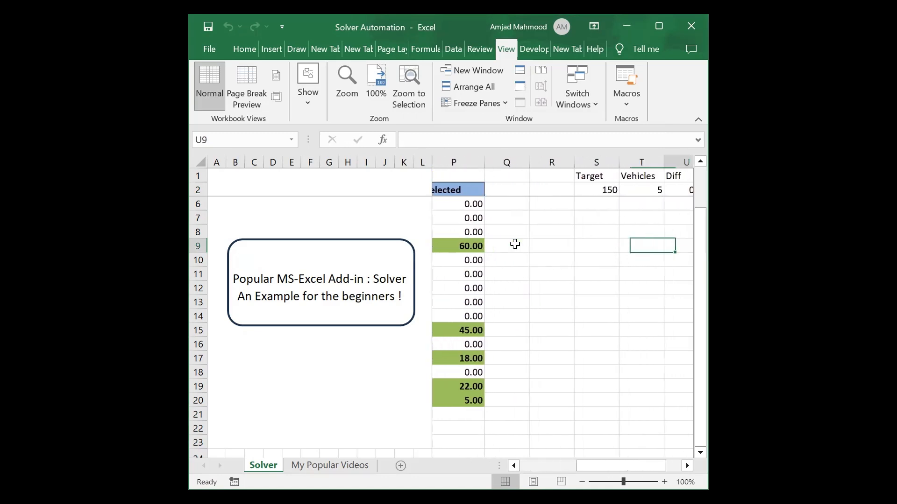
key("Left")
key("Left")
key("Left")
key("Left")
key("Left")
key("Left")
key("Left")
key("Left")
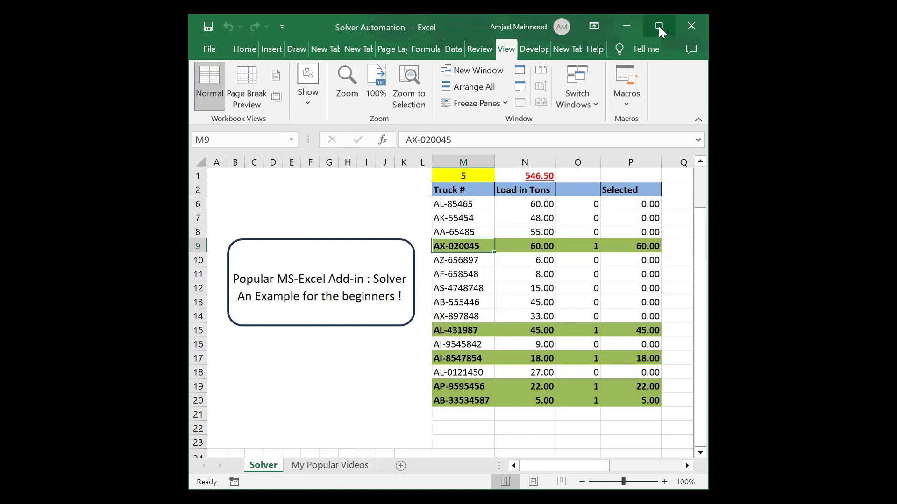
Look over the Home and Data commands, then open Excel Options from File.
left_click(244, 49)
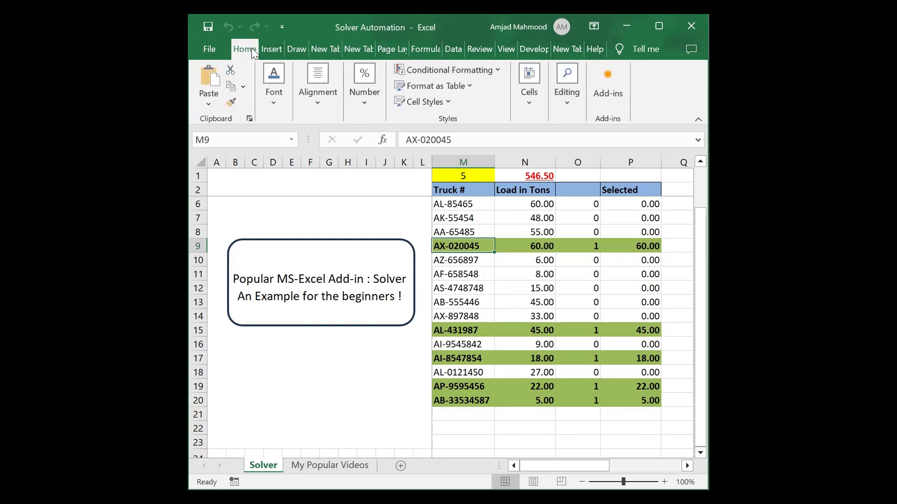
left_click(447, 49)
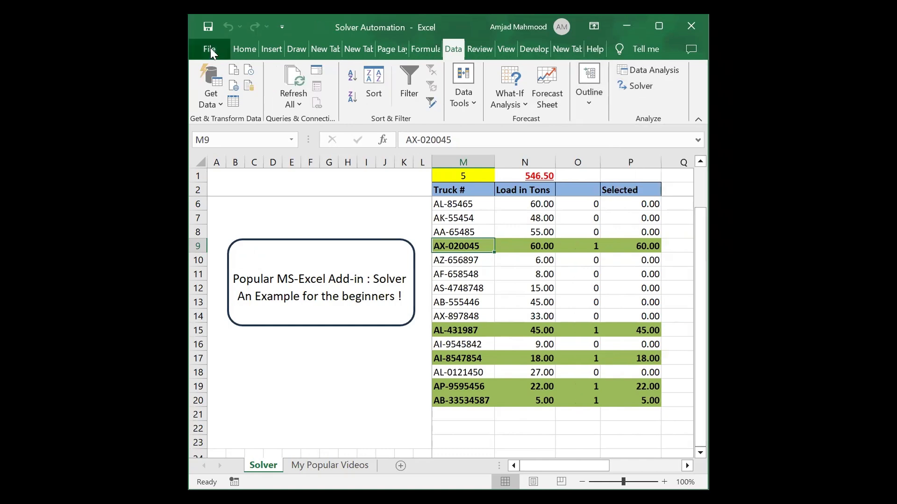
left_click(210, 50)
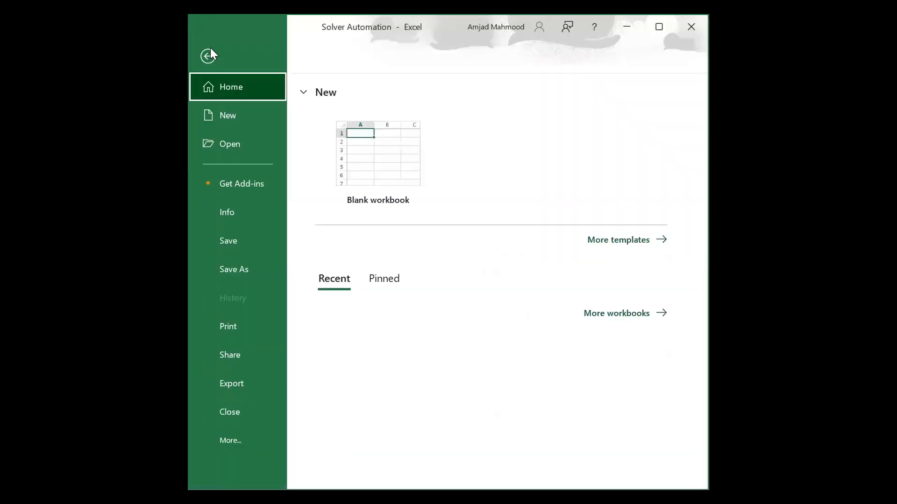
left_click(233, 439)
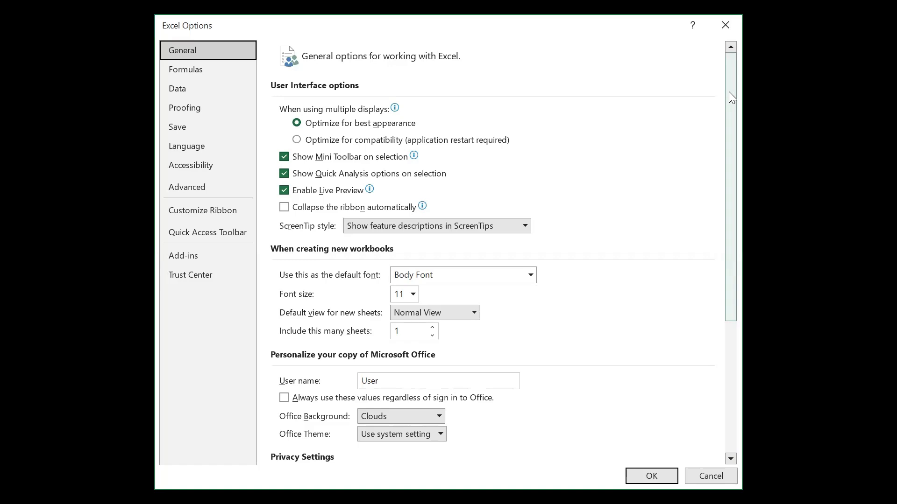
Enable the Analysis ToolPak in the Excel Add-ins manager and apply the change.
left_click(176, 255)
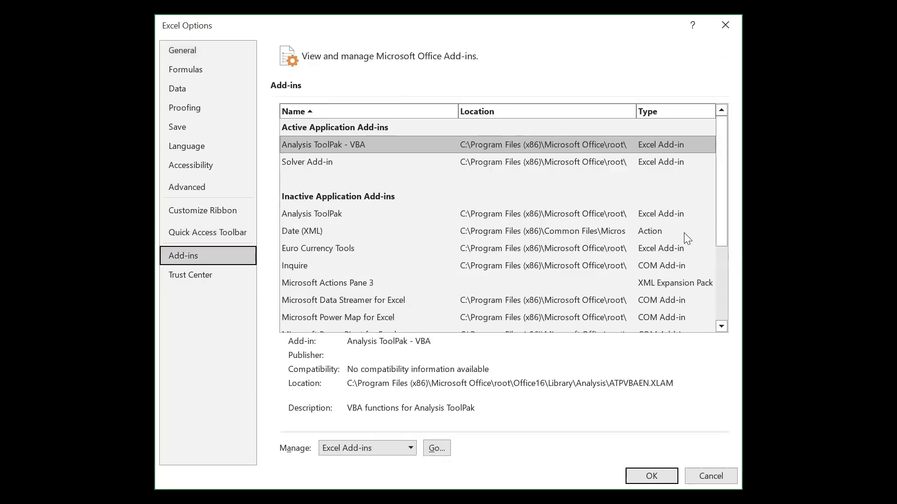
left_click(437, 457)
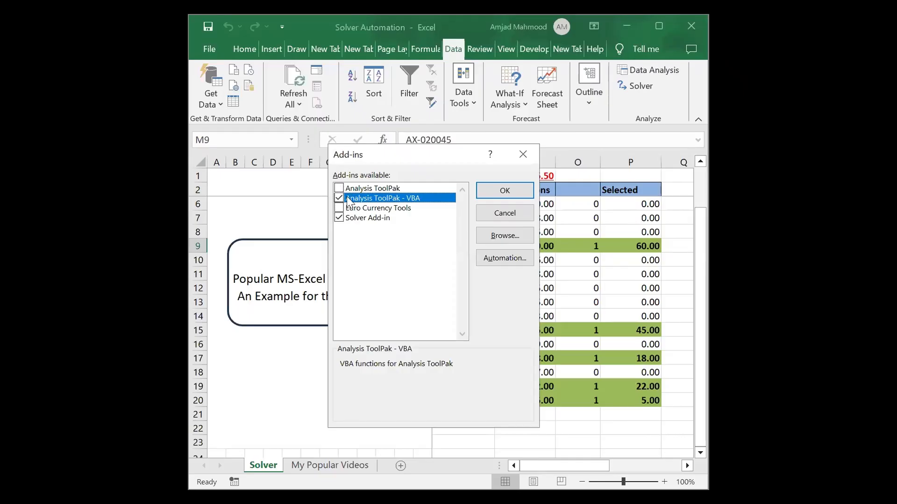
left_click(339, 196)
left_click(339, 188)
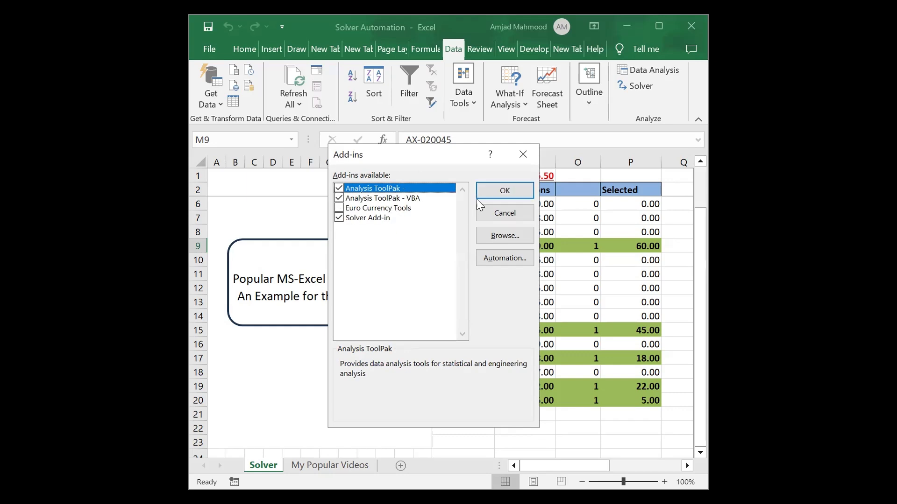
left_click(502, 193)
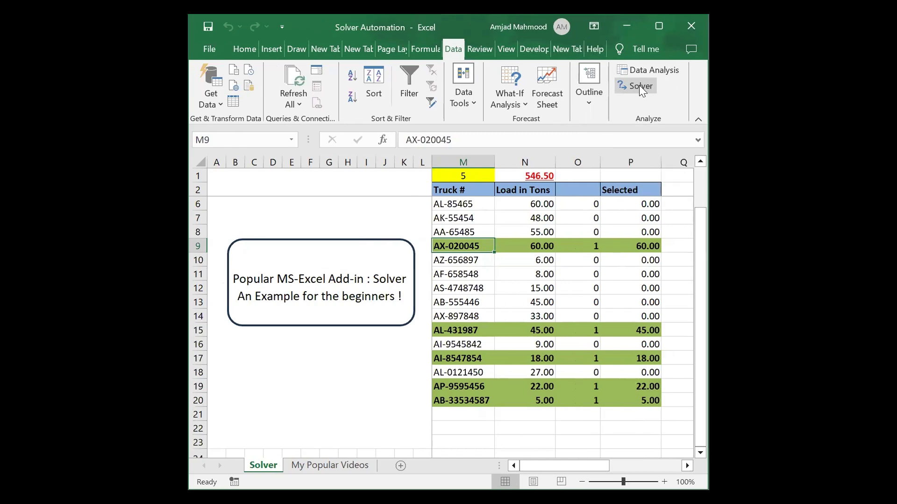
Open the Solver Parameters, reposition the window, and close it without solving.
left_click(620, 86)
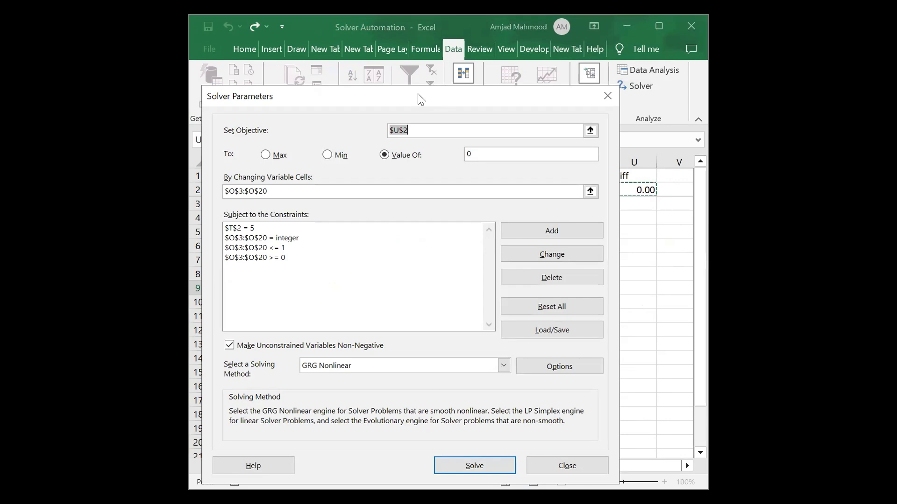
left_click_drag(421, 99, 434, 98)
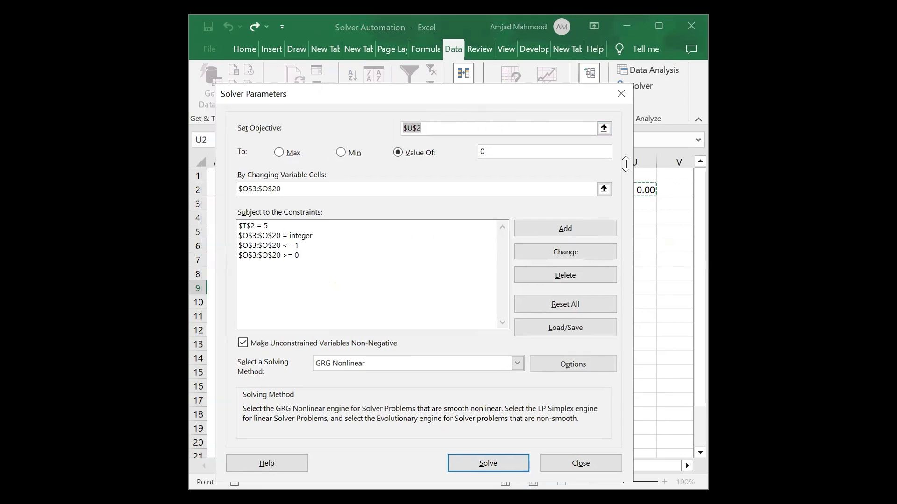
left_click(622, 93)
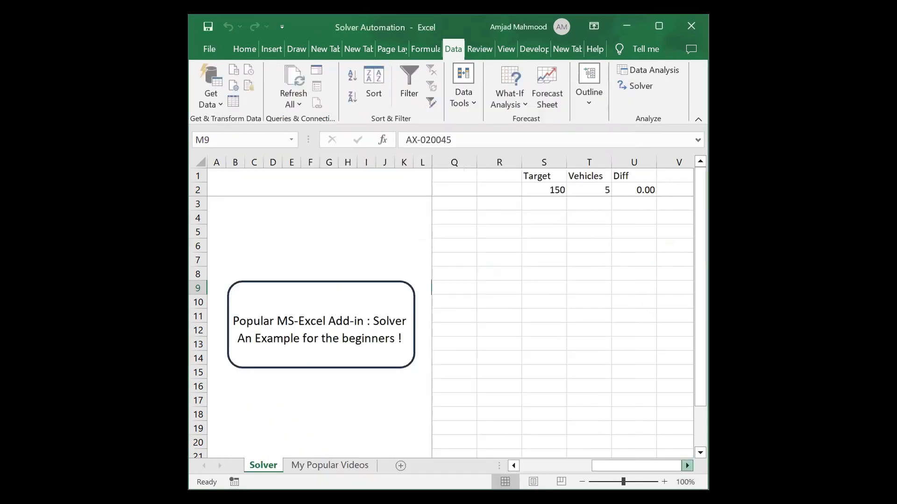
Check the Diff formula in U2 and the Target 150, then reopen the Solver setup.
scroll(562, 308, "right", 3)
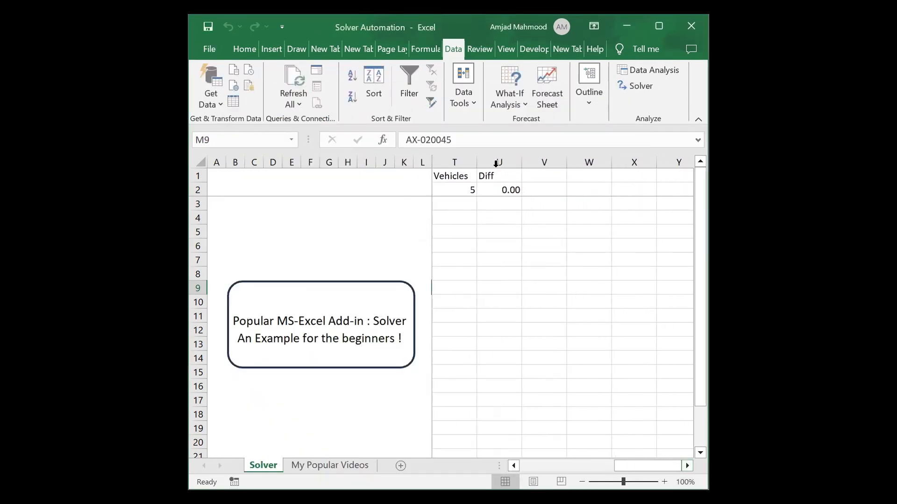
left_click(496, 191)
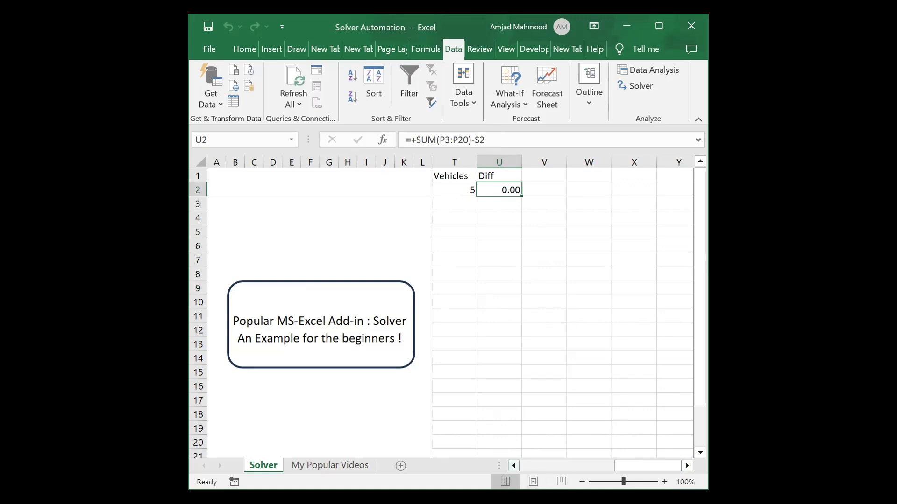
left_click(513, 466)
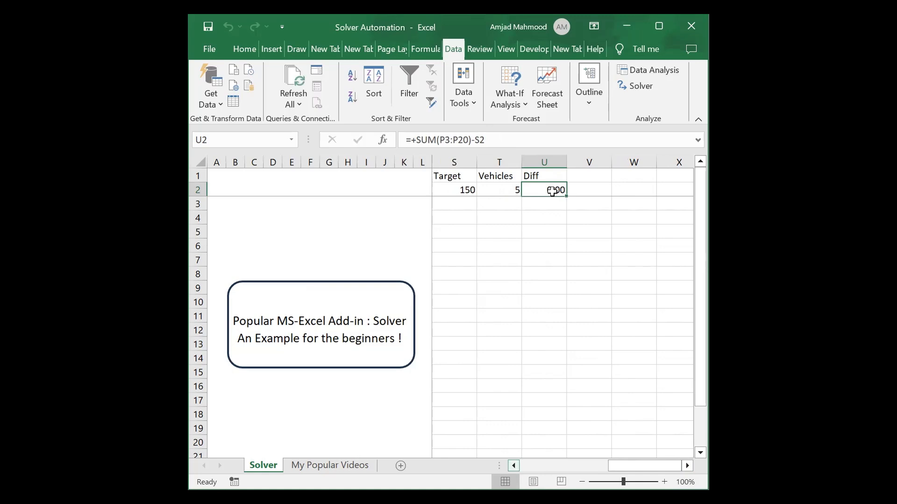
left_click(631, 86)
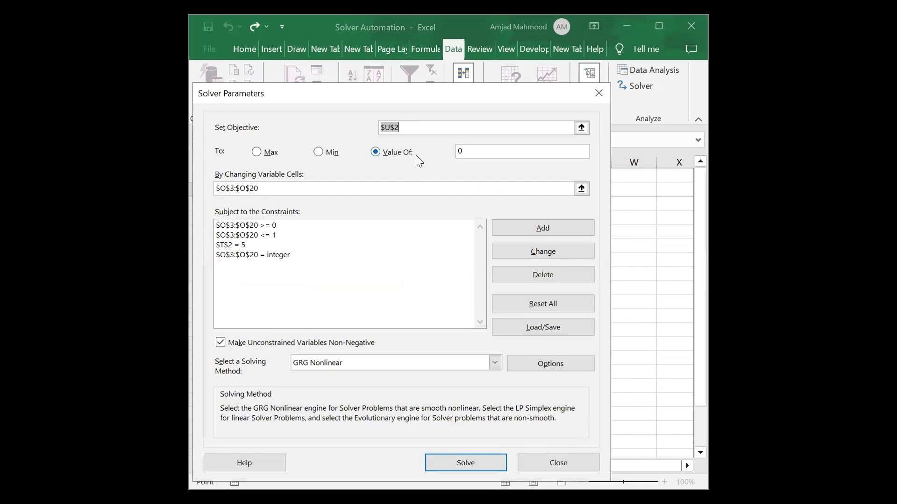
left_click(458, 151)
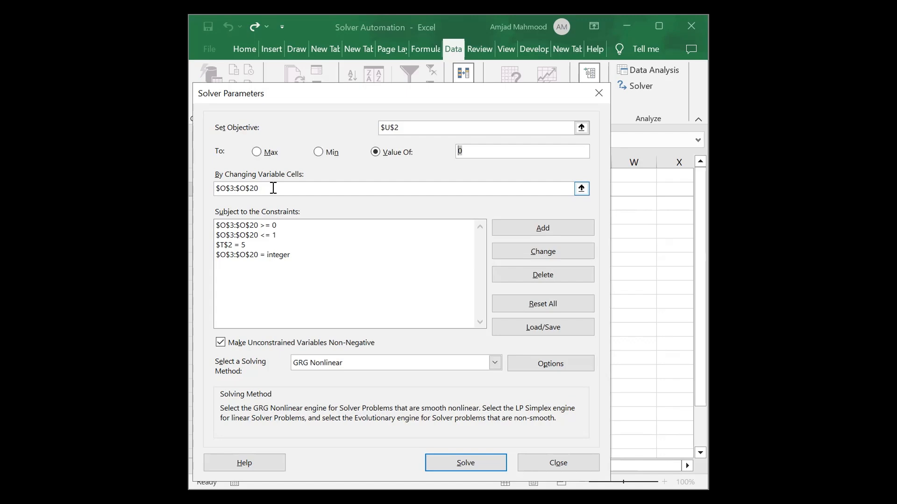
left_click(273, 188)
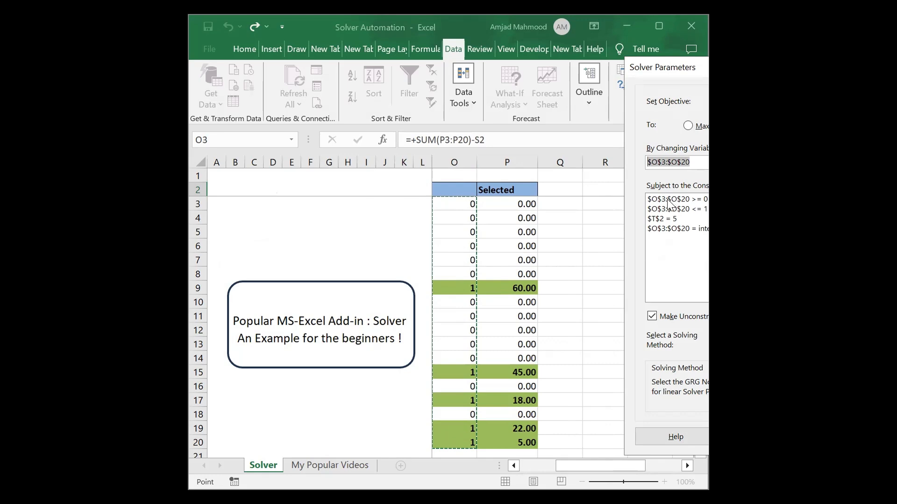
Inspect the O3:O20 at-least-0 and at-most-1 constraints, leaving them unchanged.
left_click(701, 200)
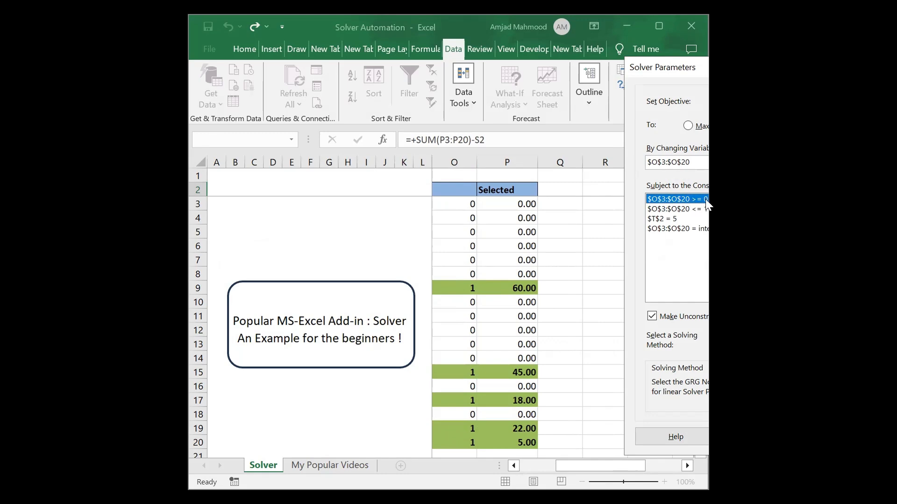
left_click(684, 208)
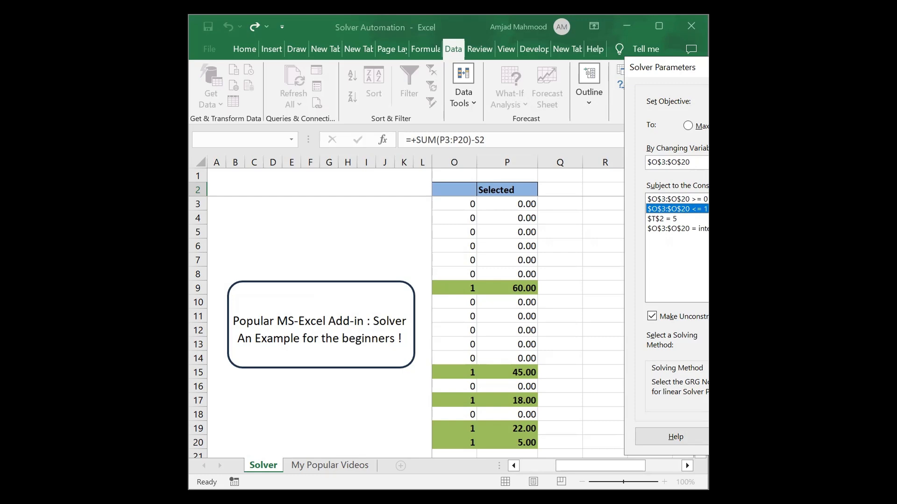
left_click(701, 200)
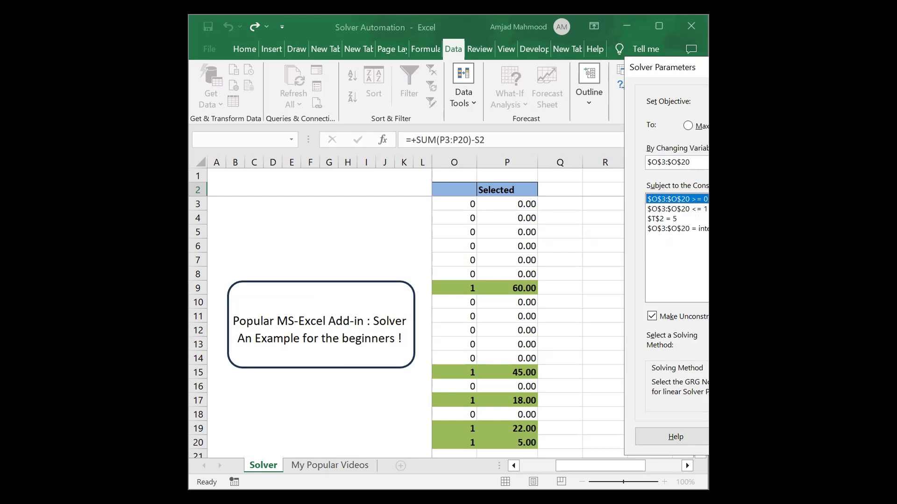
key("alt+c")
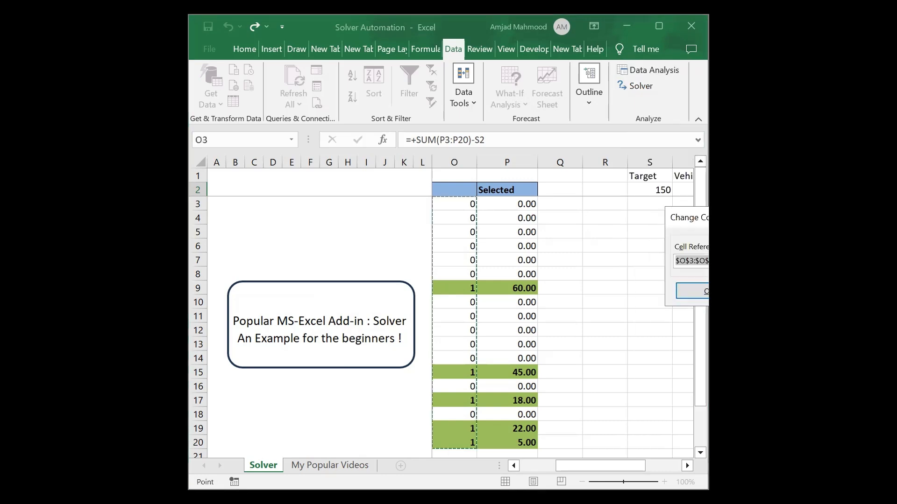
left_click_drag(787, 216, 422, 186)
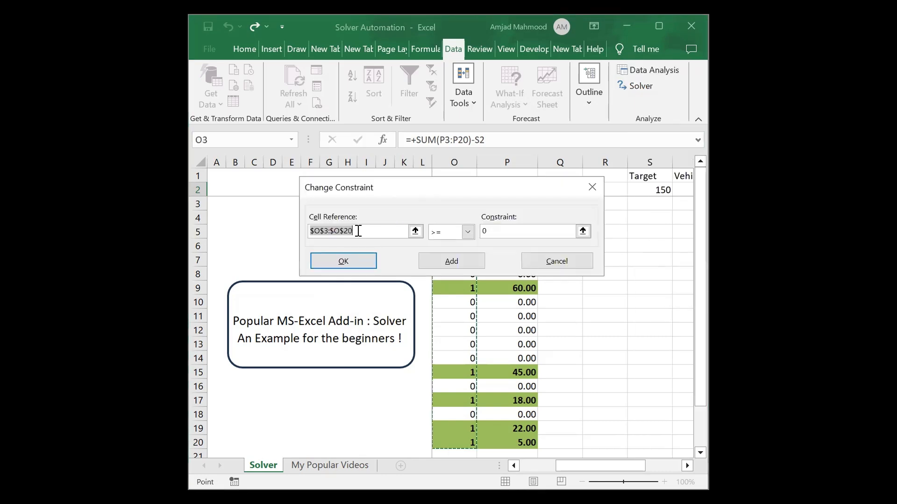
left_click(339, 263)
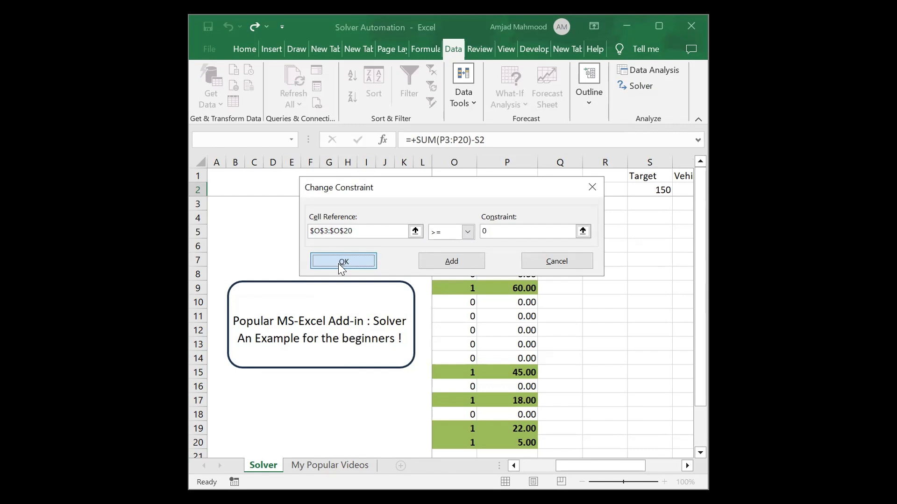
Change the T2 vehicle-count constraint from 5 to 6, solve, and keep the six-truck solution.
left_click(283, 180)
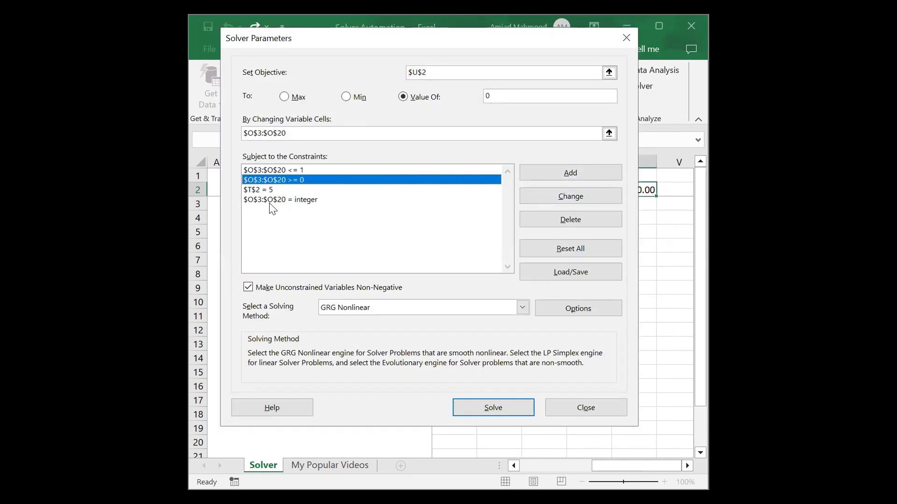
left_click(272, 189)
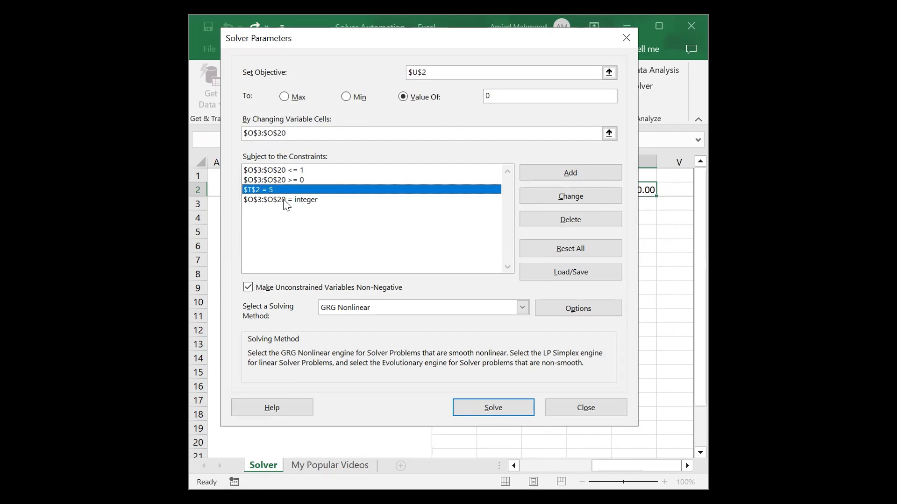
left_click(584, 197)
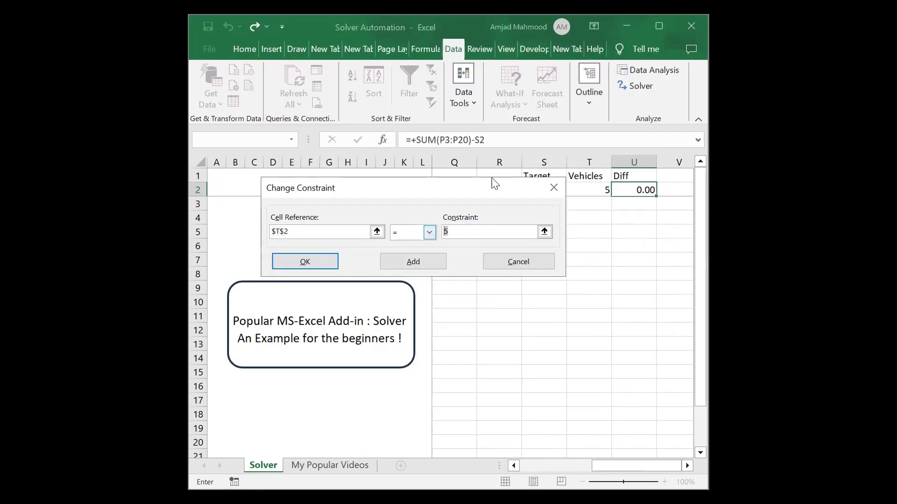
left_click_drag(443, 191, 459, 224)
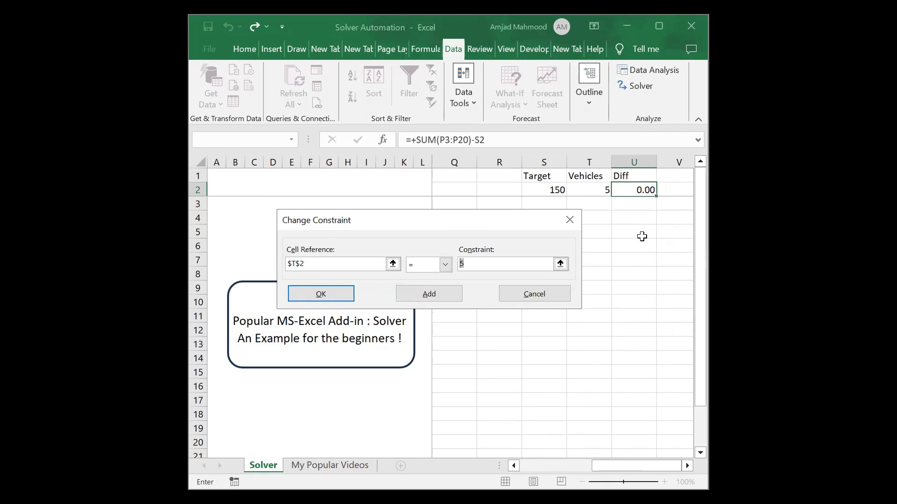
type("6")
left_click(321, 294)
key("Return")
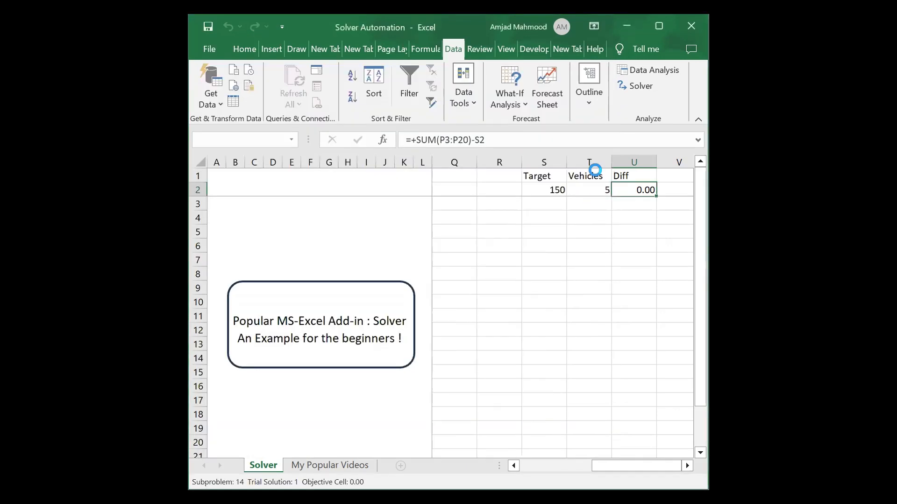
key("Return")
key("Left")
key("Left")
key("Left")
key("Left")
key("Left")
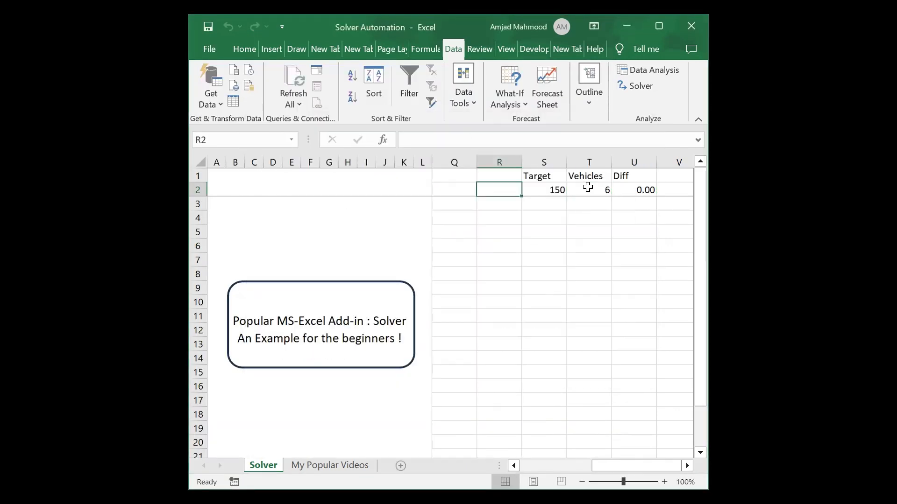
key("Down")
key("Down")
key("Down")
key("Down")
key("Down")
key("Down")
key("Down")
key("Down")
key("Down")
key("Down")
key("Down")
key("Down")
key("Down")
key("Down")
key("Down")
key("Down")
key("Down")
key("Down")
key("Left")
key("Left")
key("Left")
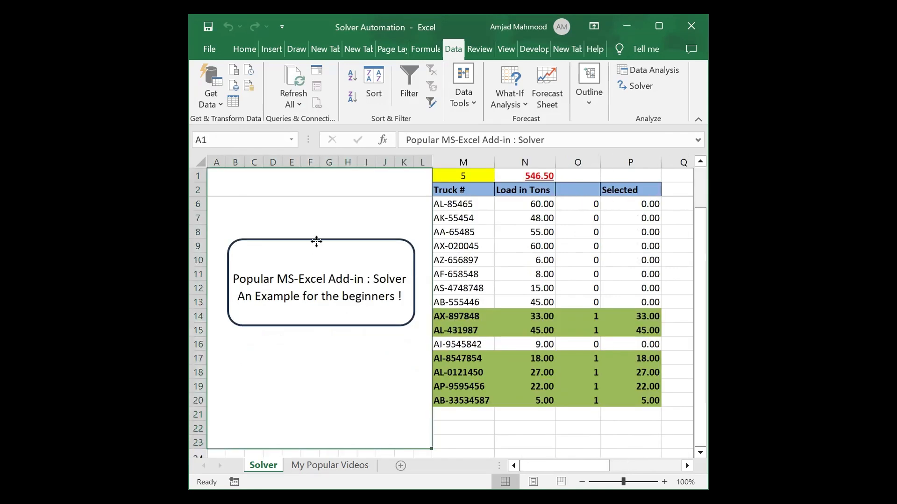
right_click(316, 242)
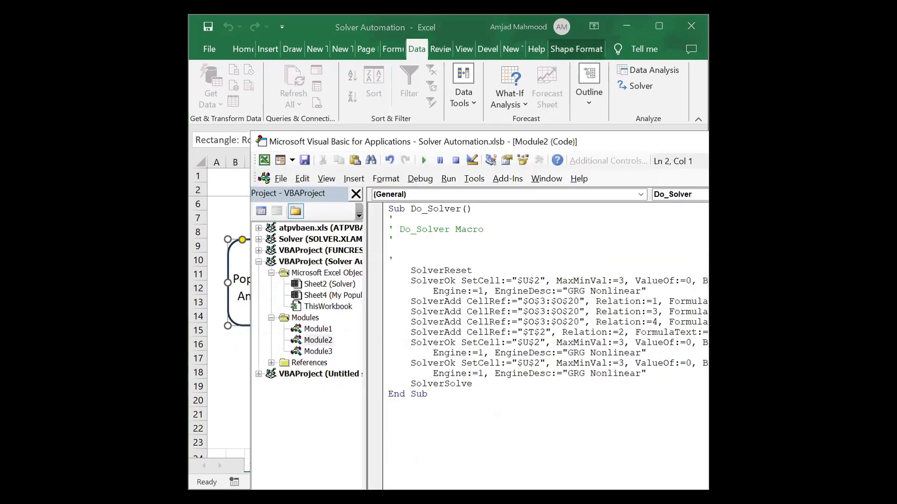
left_click(522, 305)
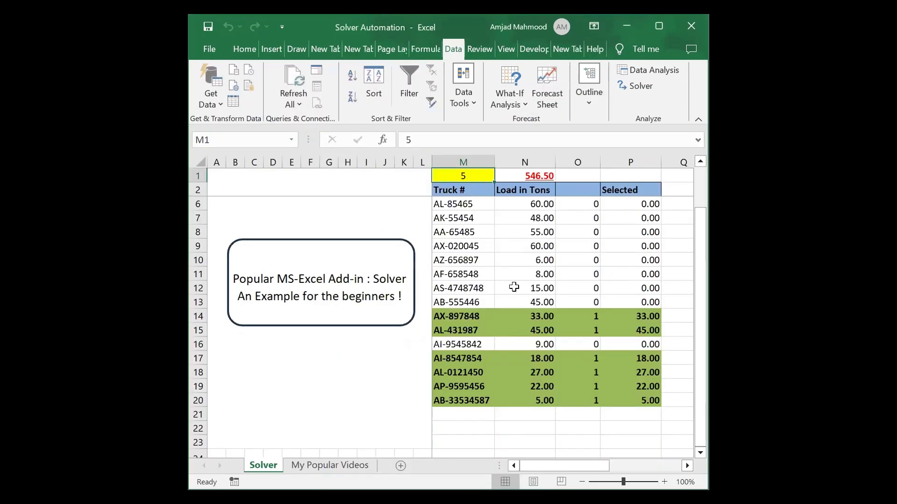
Enter 4 in M1 so Solver flags four trucks totaling 150 tons, answering No to both prompts.
type("4")
key("Return")
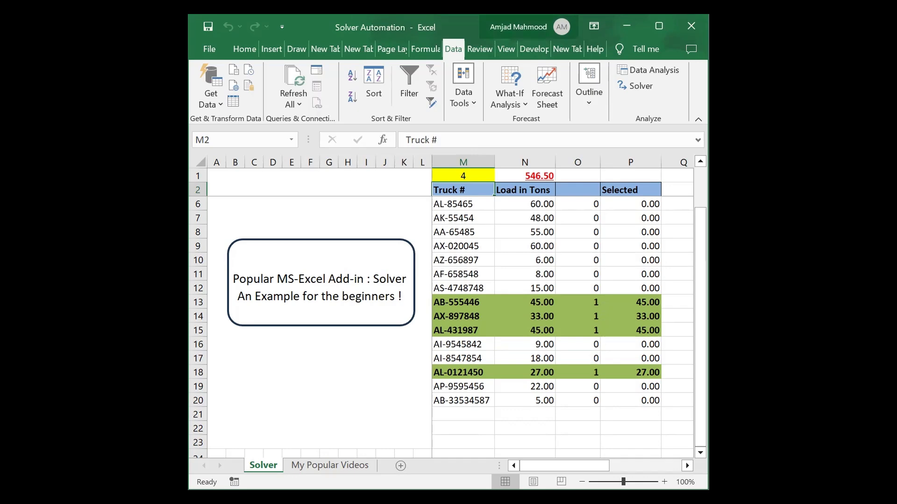
left_click(658, 26)
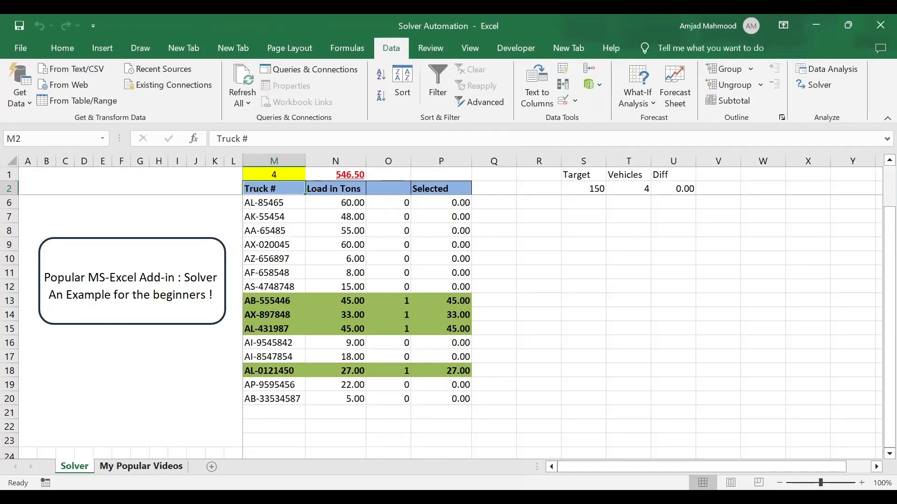
left_click(154, 466)
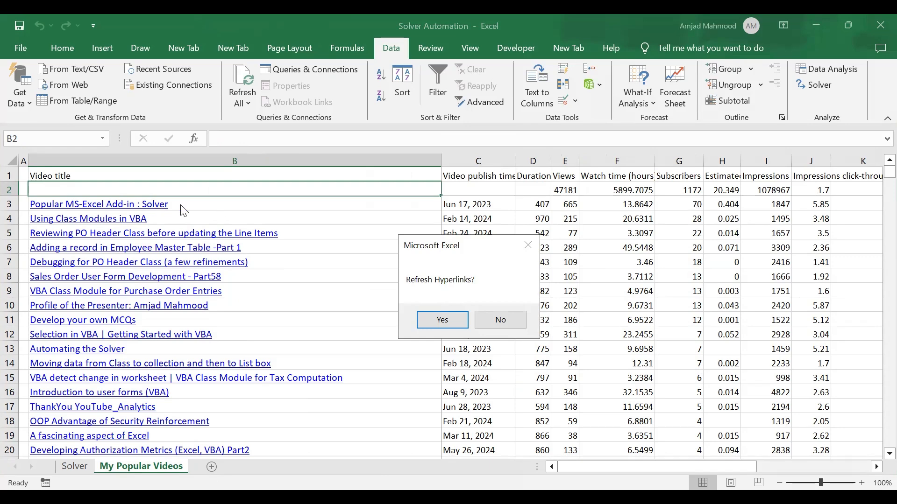
left_click(518, 321)
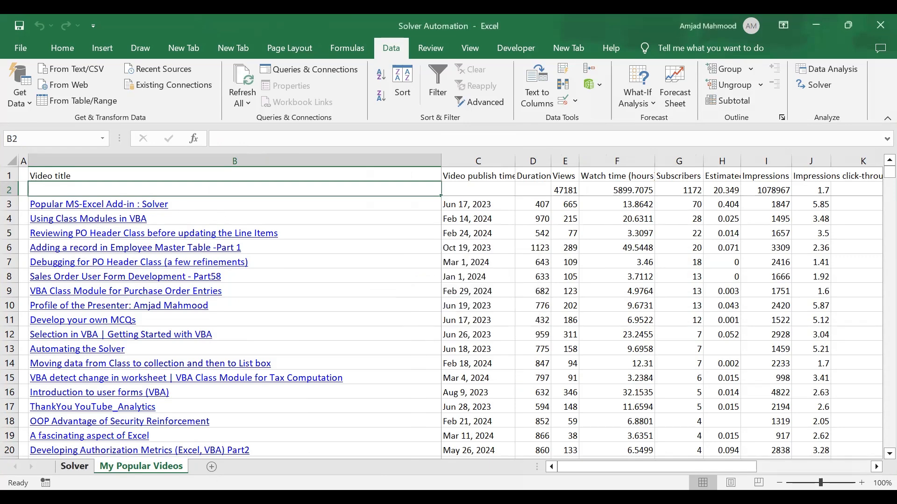
left_click(508, 320)
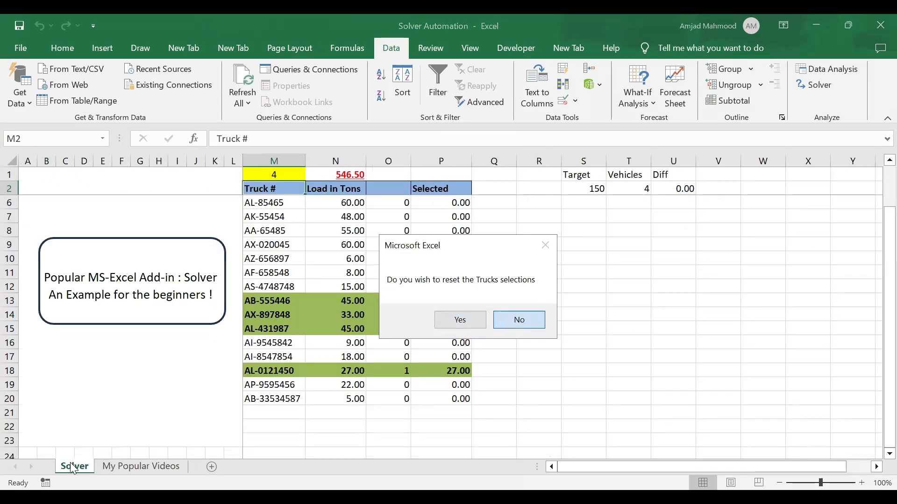